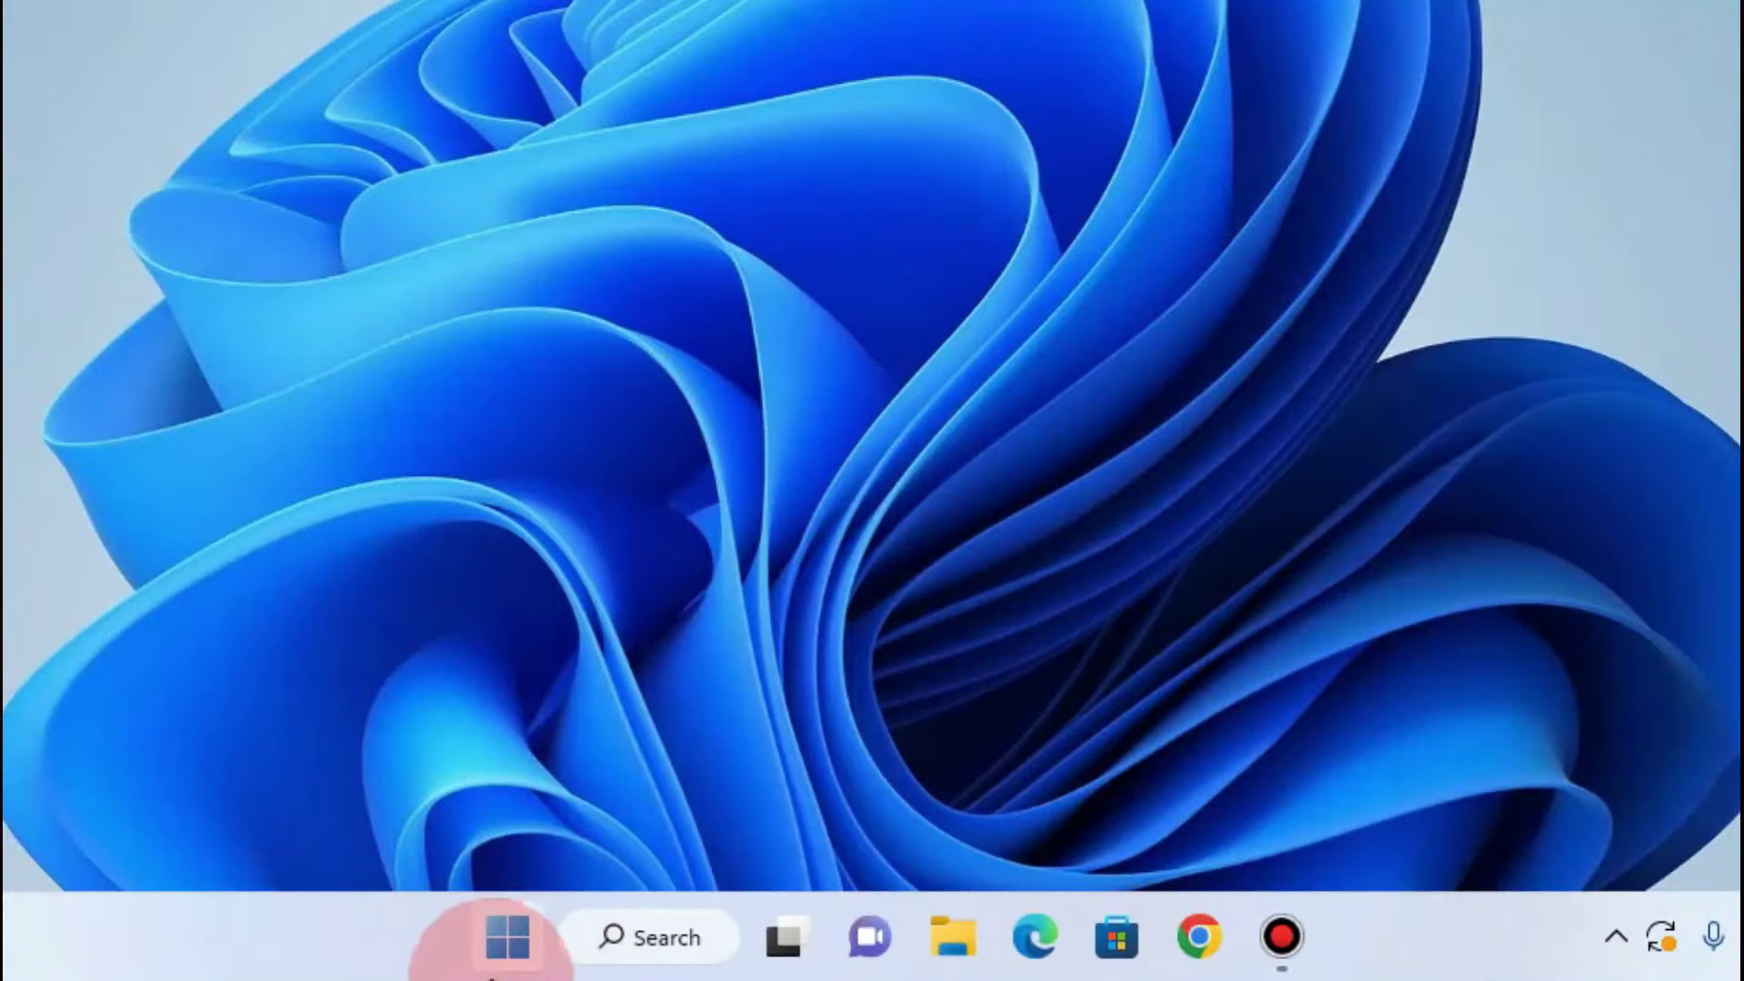
# Step: Open the Virus & threat protection settings page of Windows Security from the system's Privacy & security settings
pyautogui.click(506, 941)
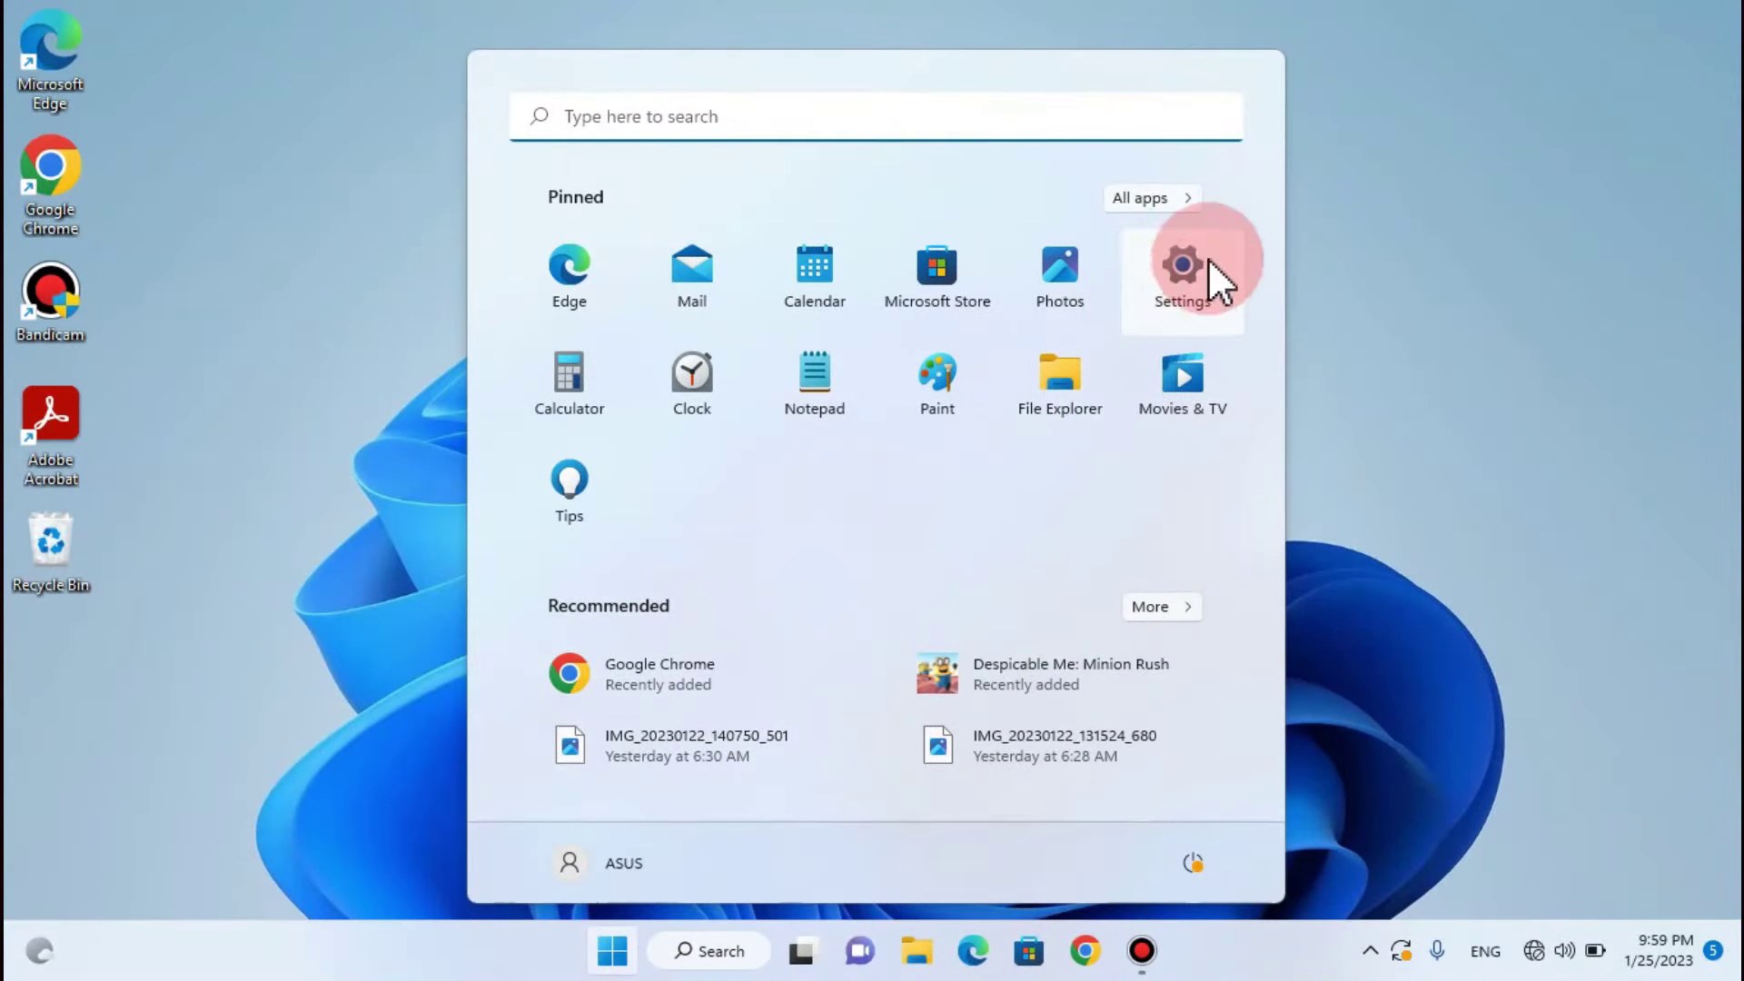
pyautogui.click(1187, 294)
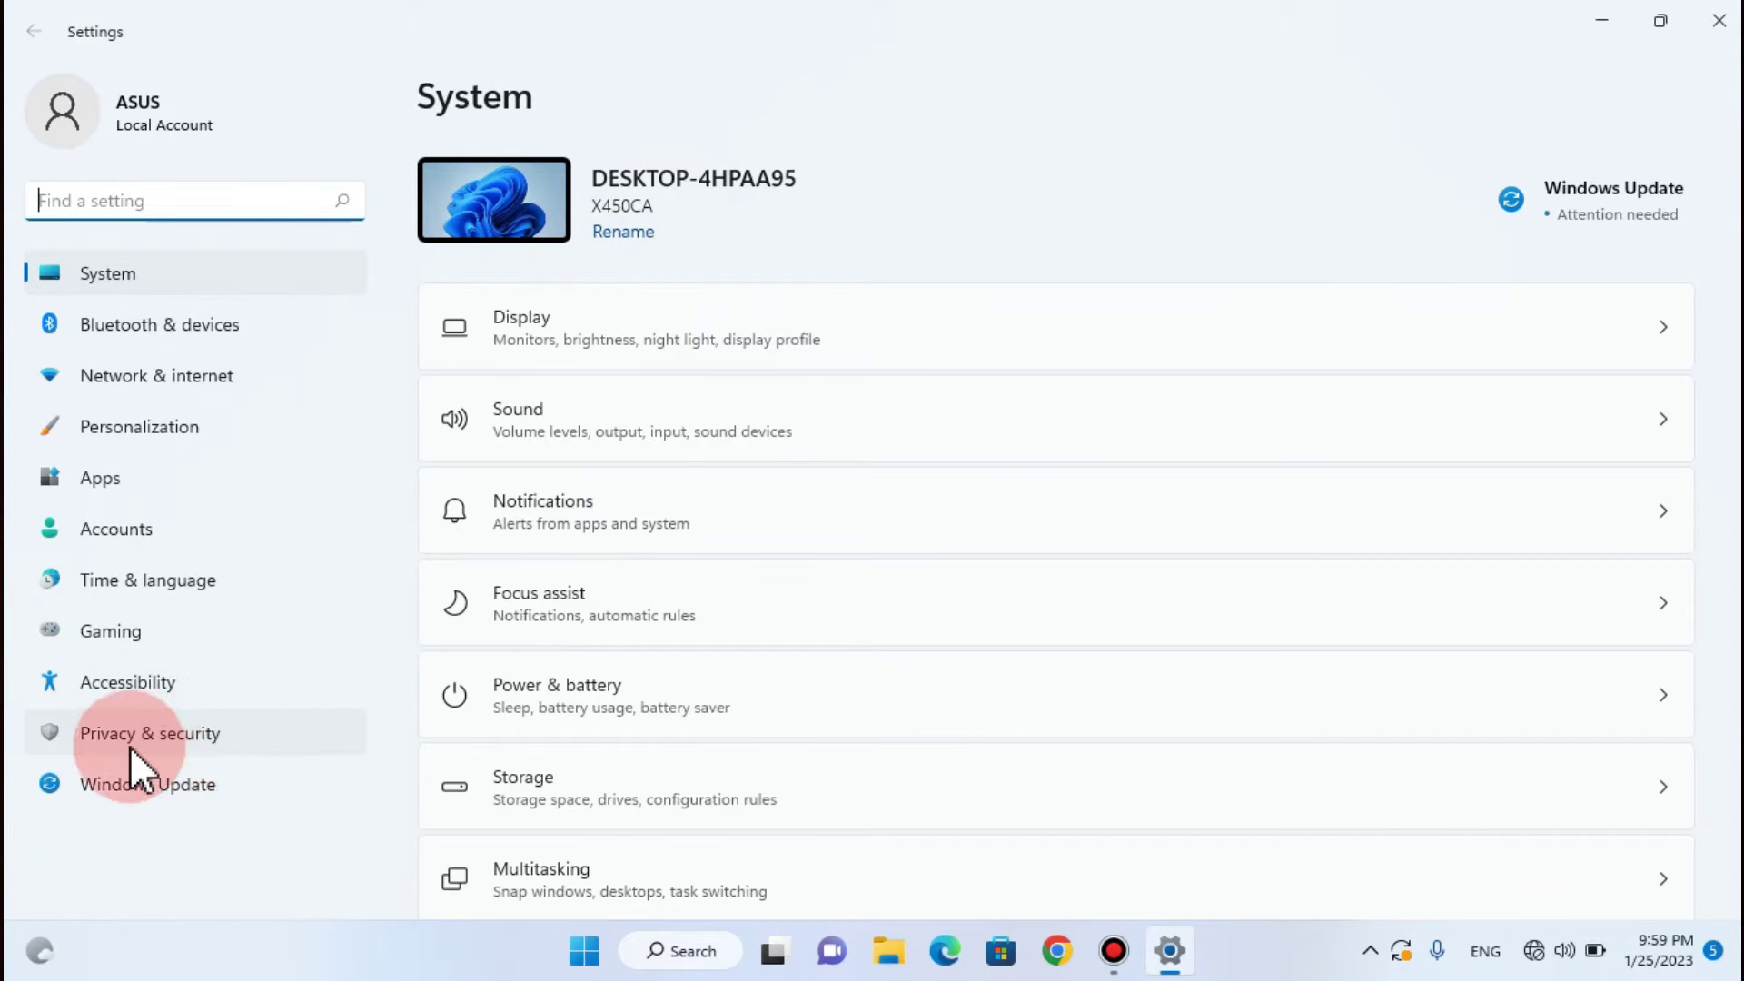
pyautogui.click(157, 746)
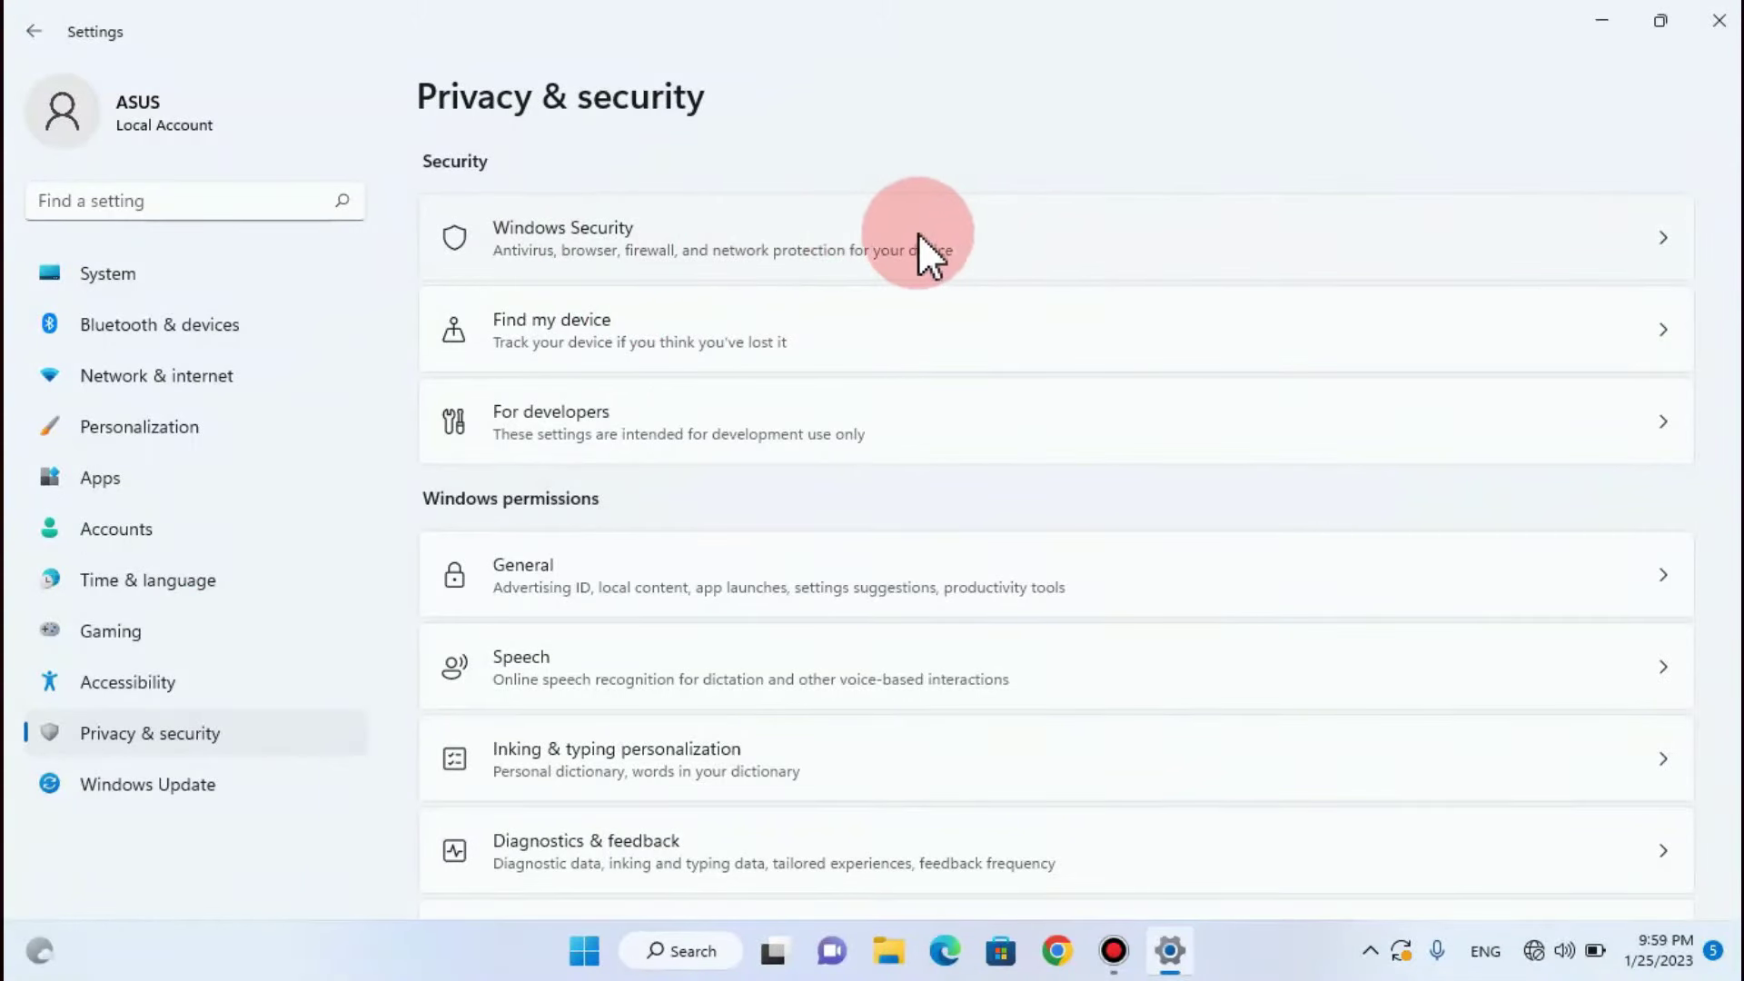
pyautogui.click(873, 235)
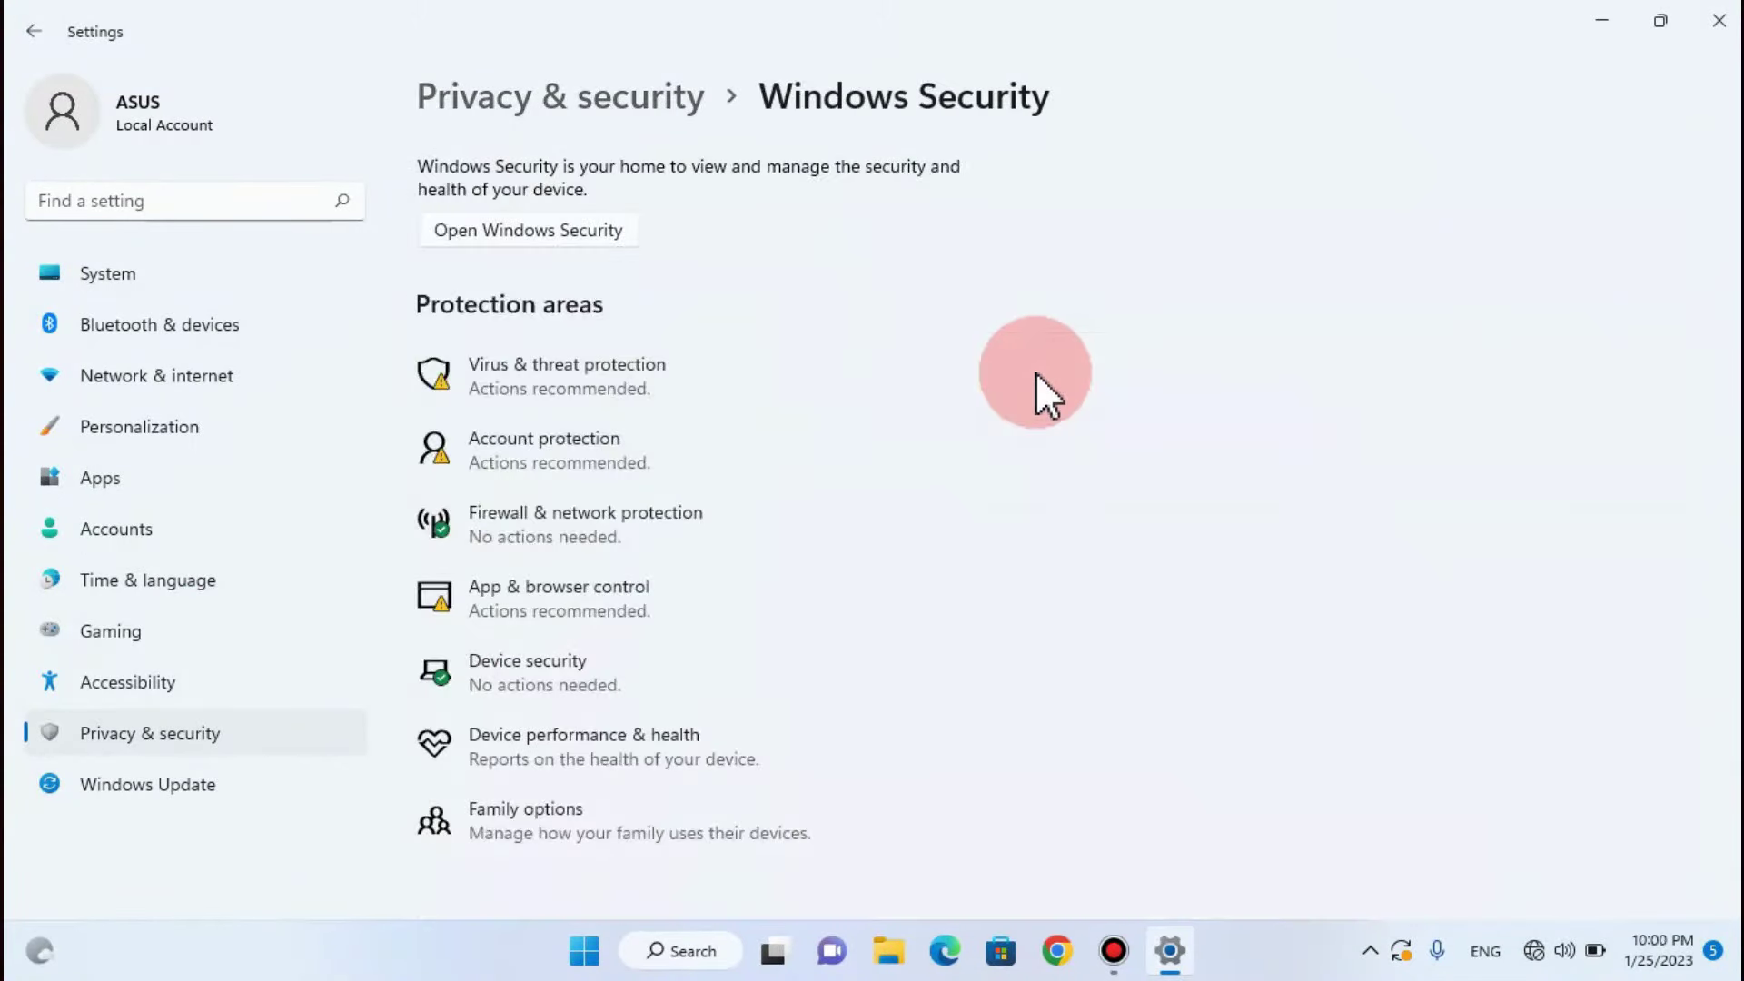
pyautogui.click(563, 382)
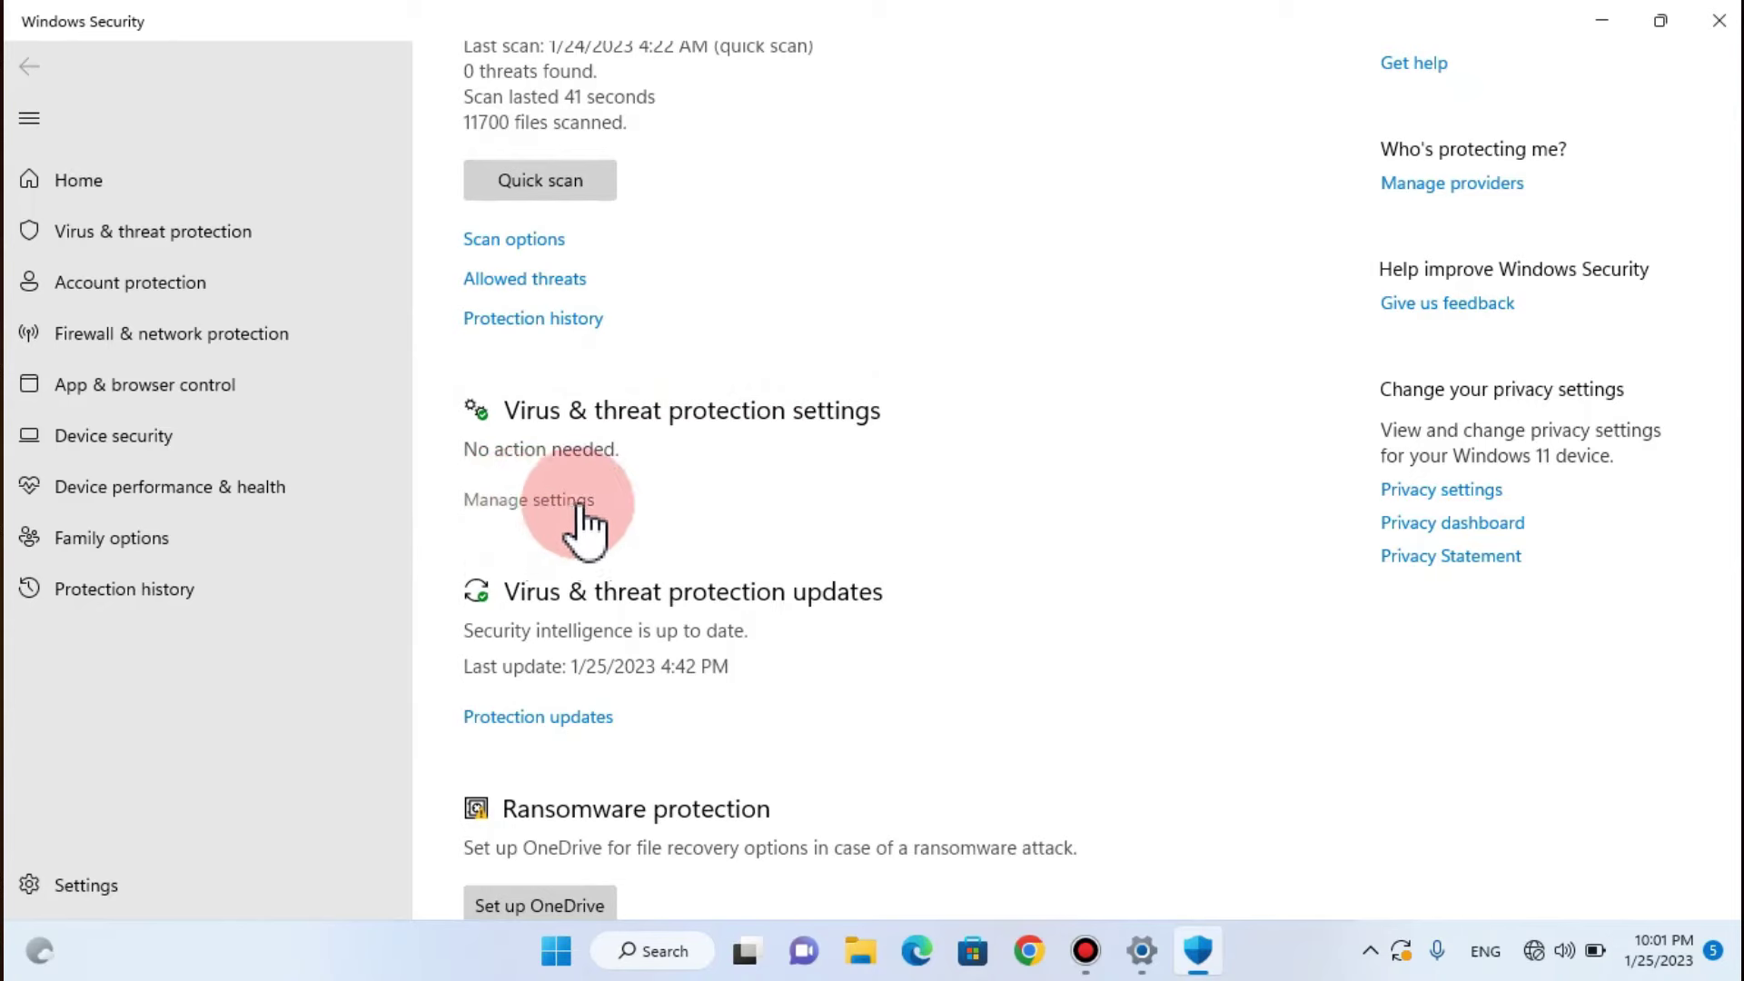
pyautogui.click(547, 502)
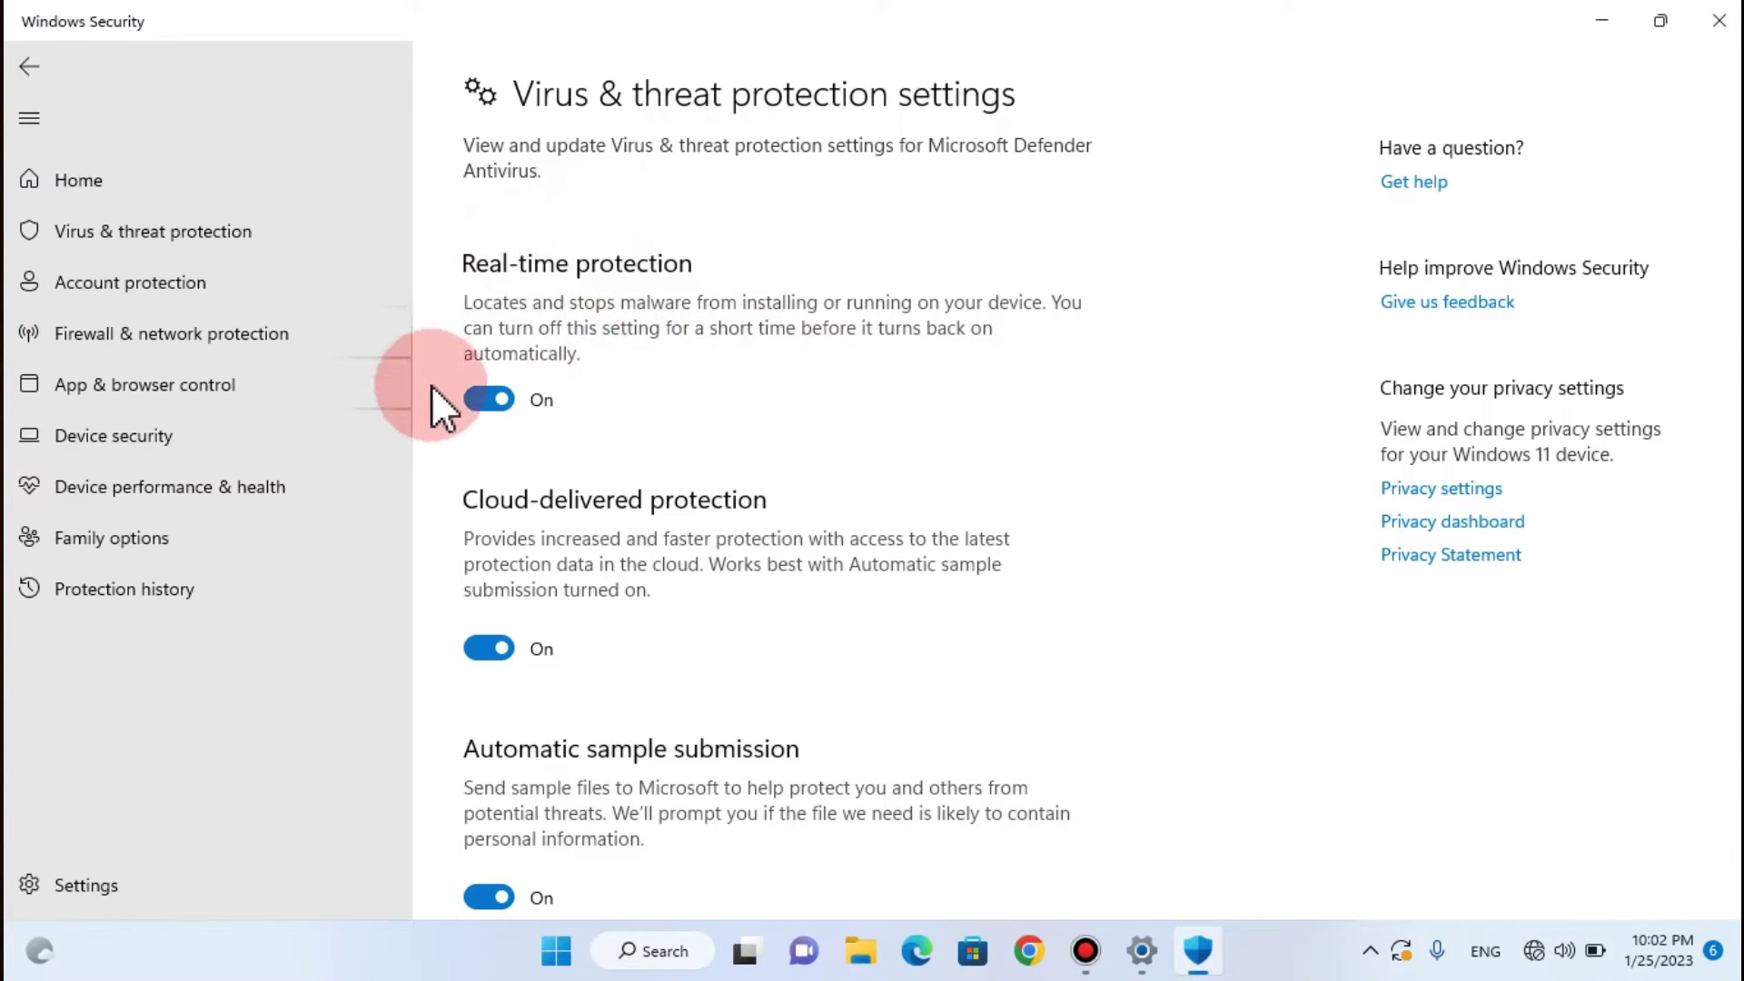
# Step: Turn off Real-time protection and Cloud-delivered protection for Microsoft Defender Antivirus
pyautogui.click(497, 405)
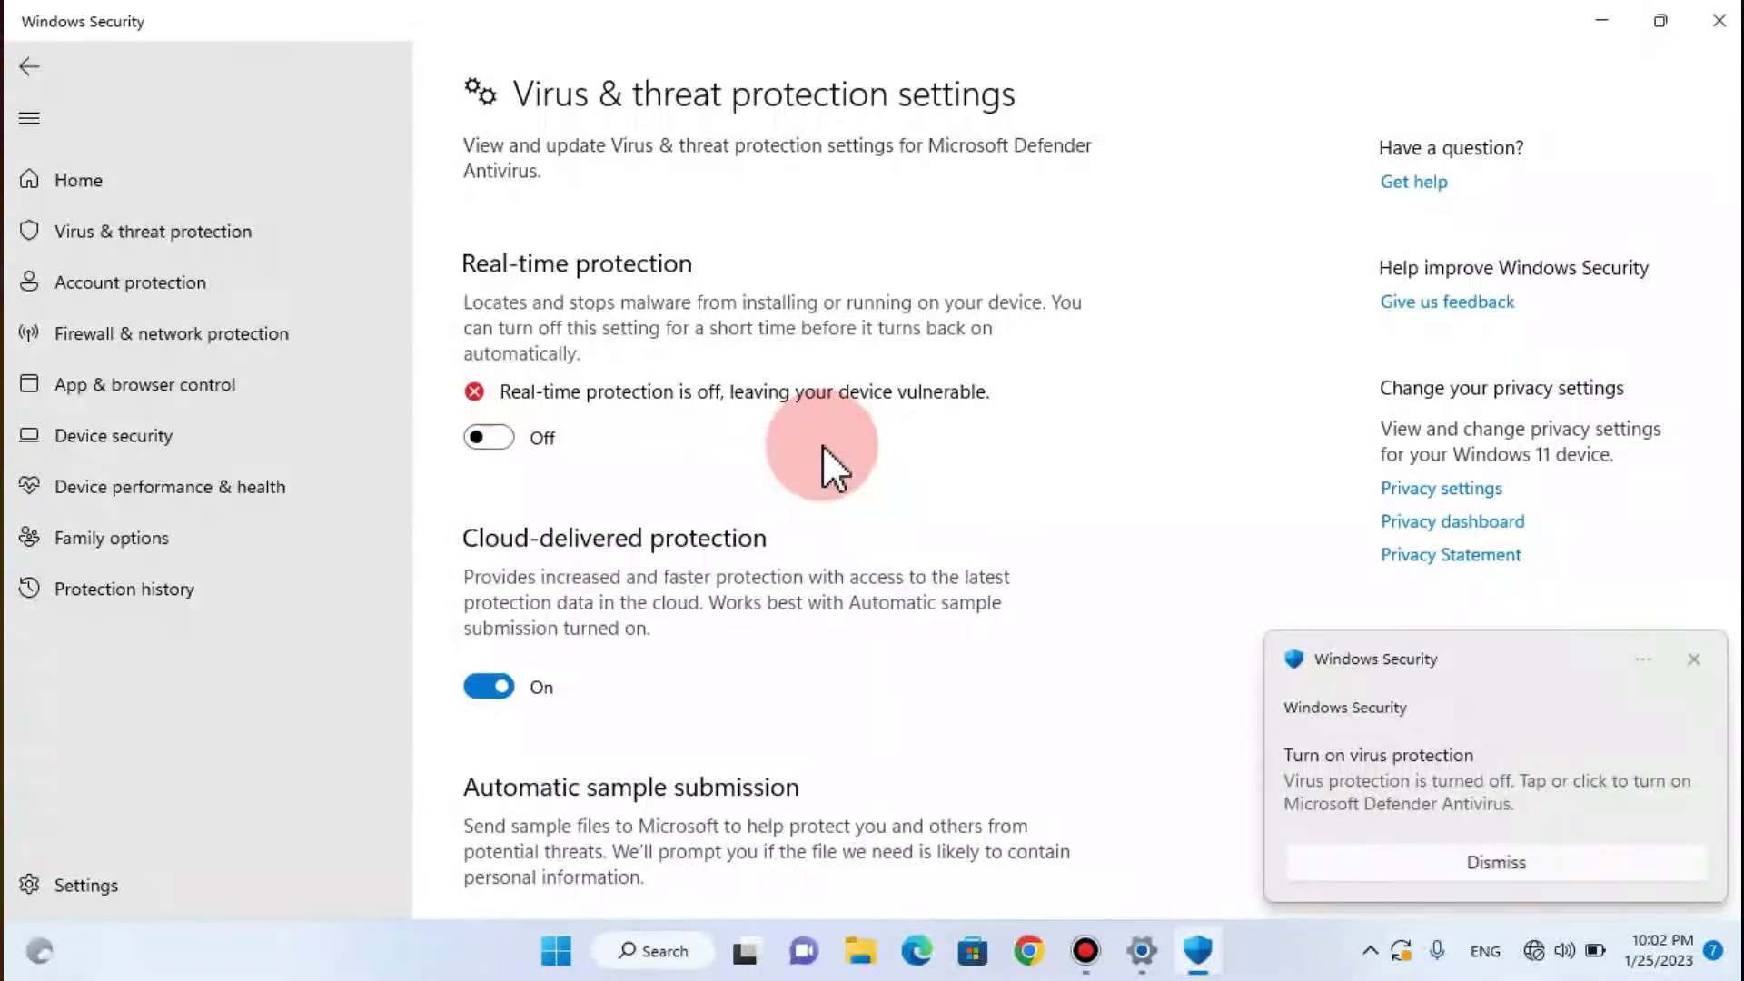
pyautogui.scroll(-5, 821, 445)
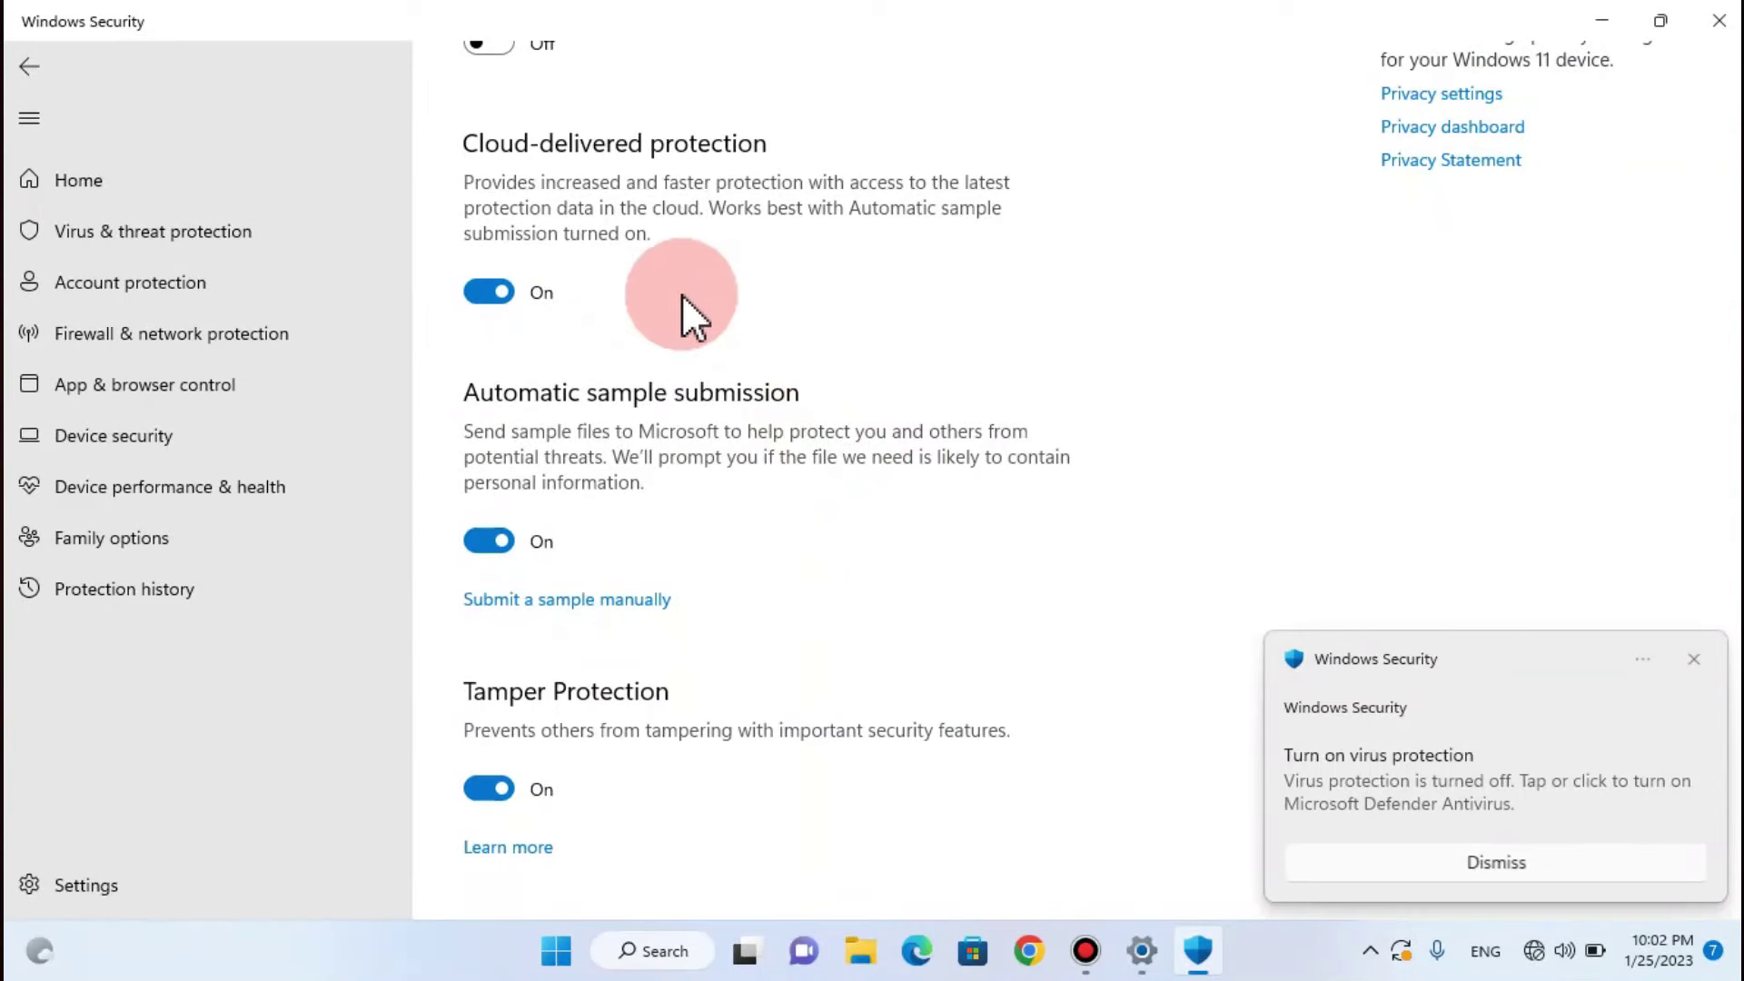
pyautogui.click(490, 293)
# Step: Turn off Automatic sample submission and Tamper Protection in the virus and threat protection settings
pyautogui.scroll(-3, 653, 412)
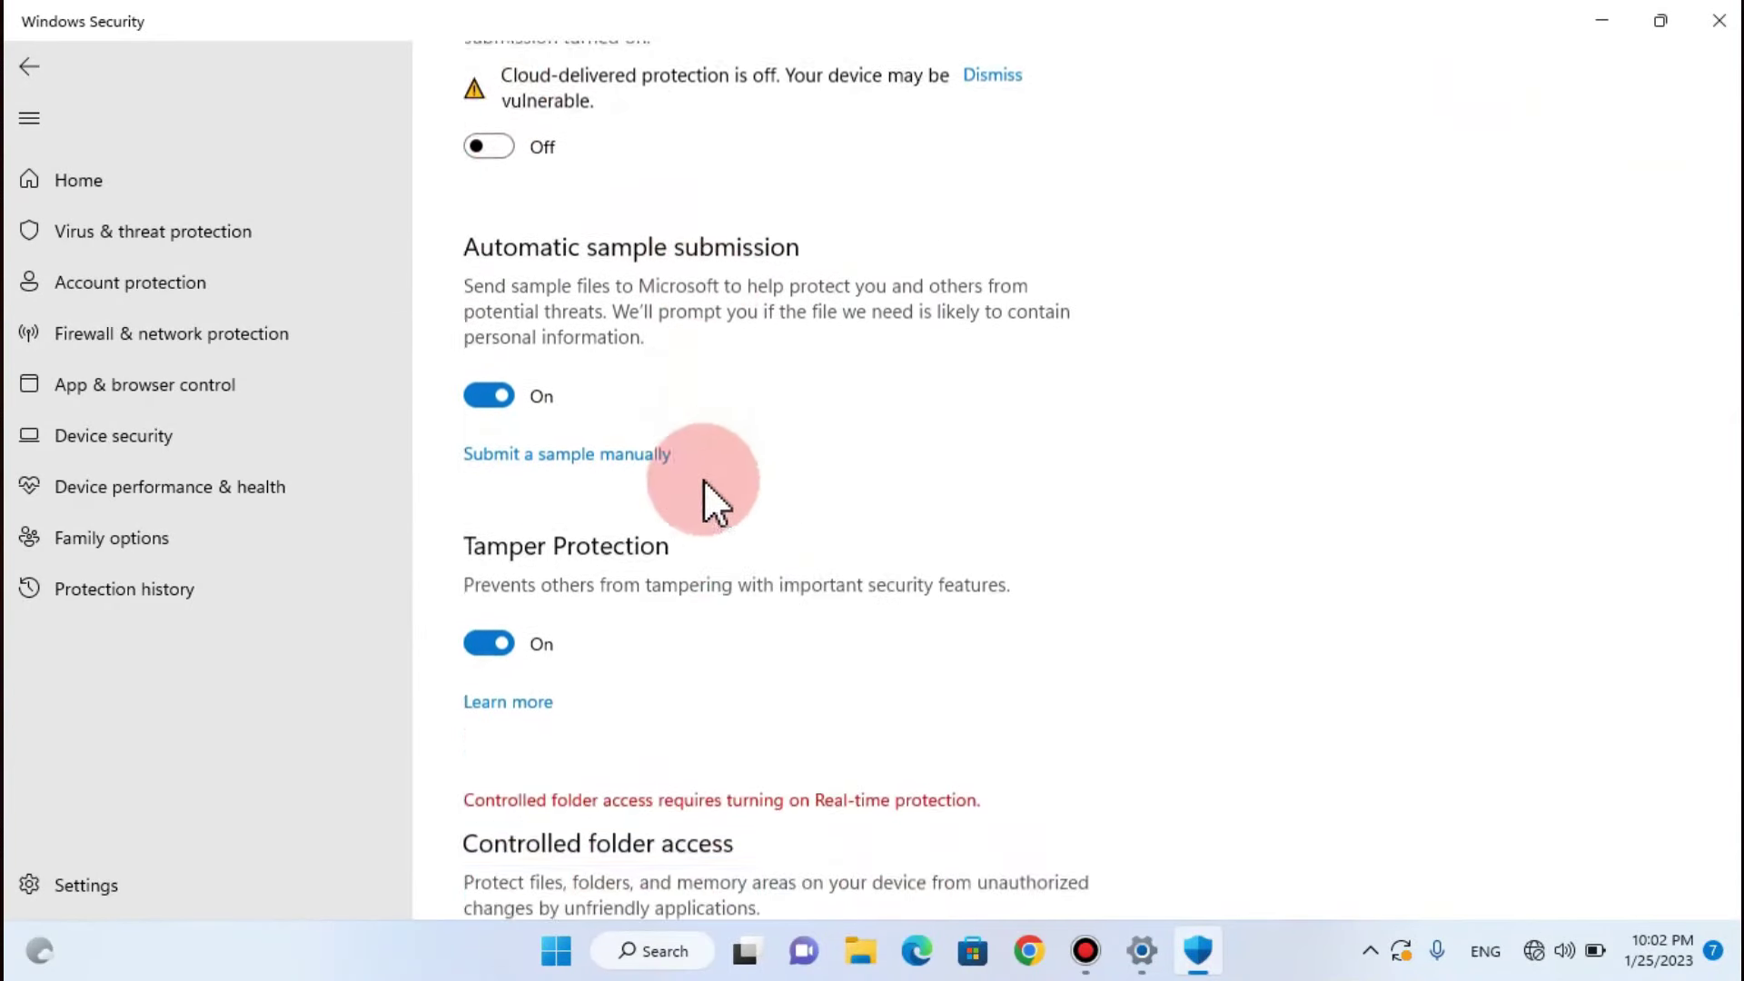
pyautogui.click(498, 336)
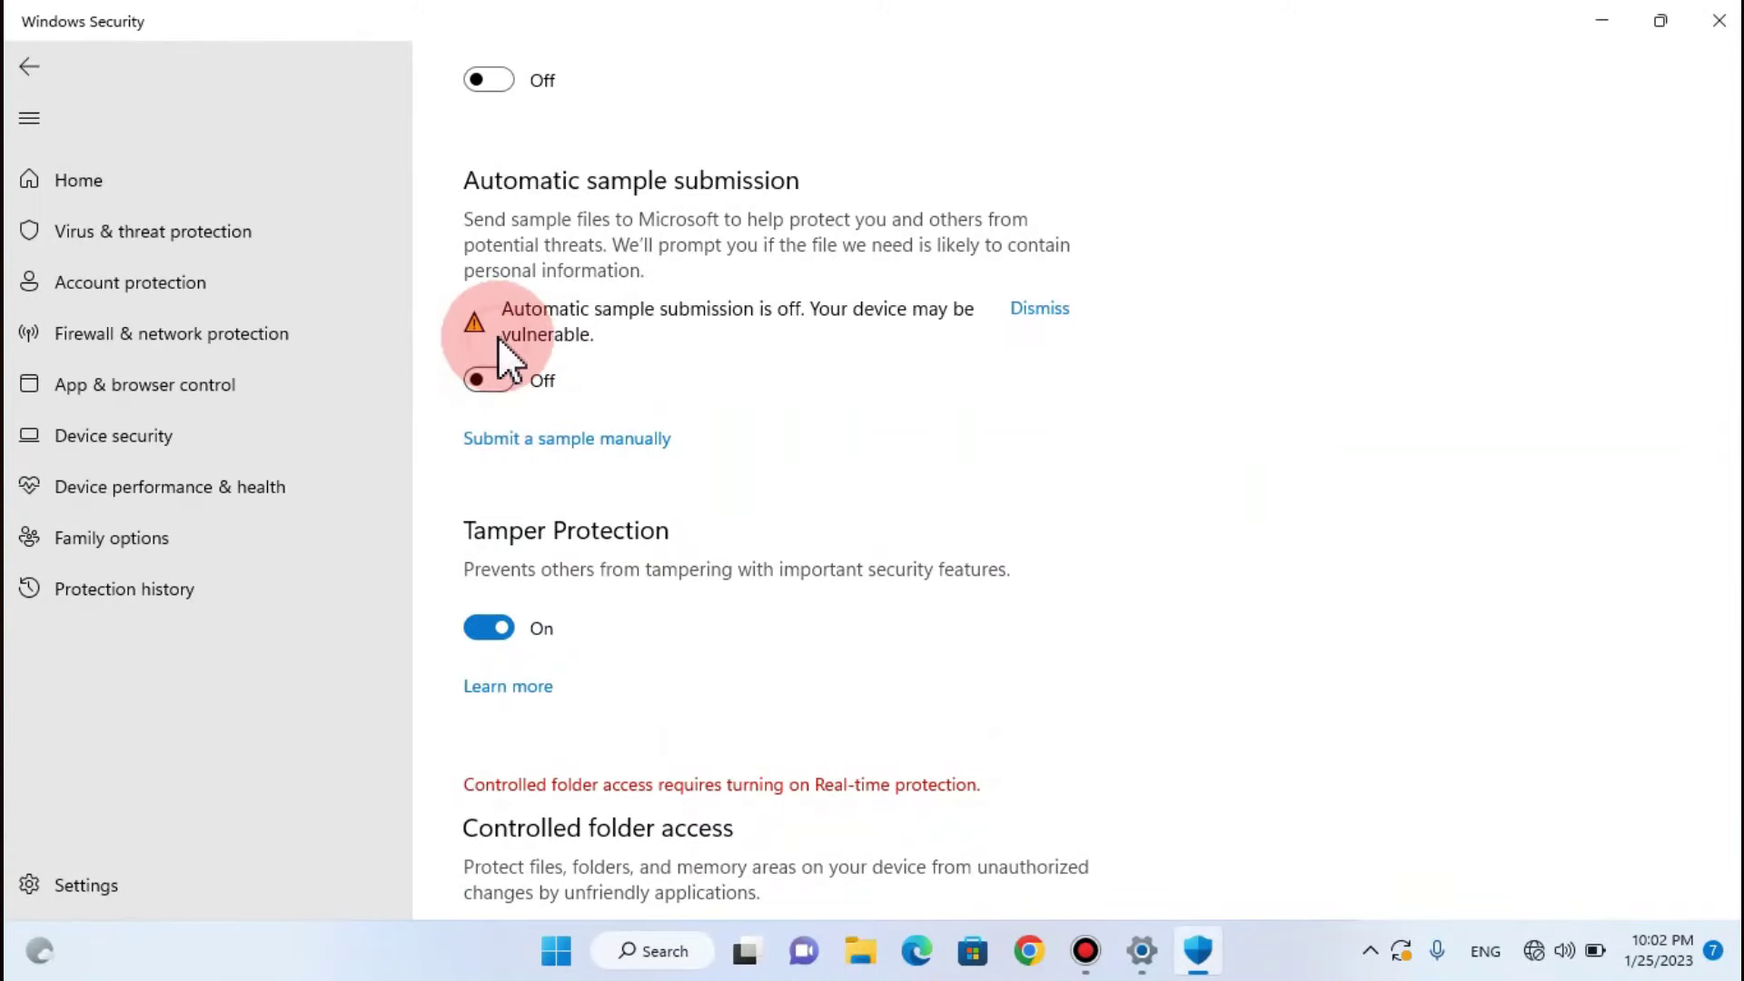
pyautogui.scroll(-1, 745, 446)
pyautogui.click(490, 496)
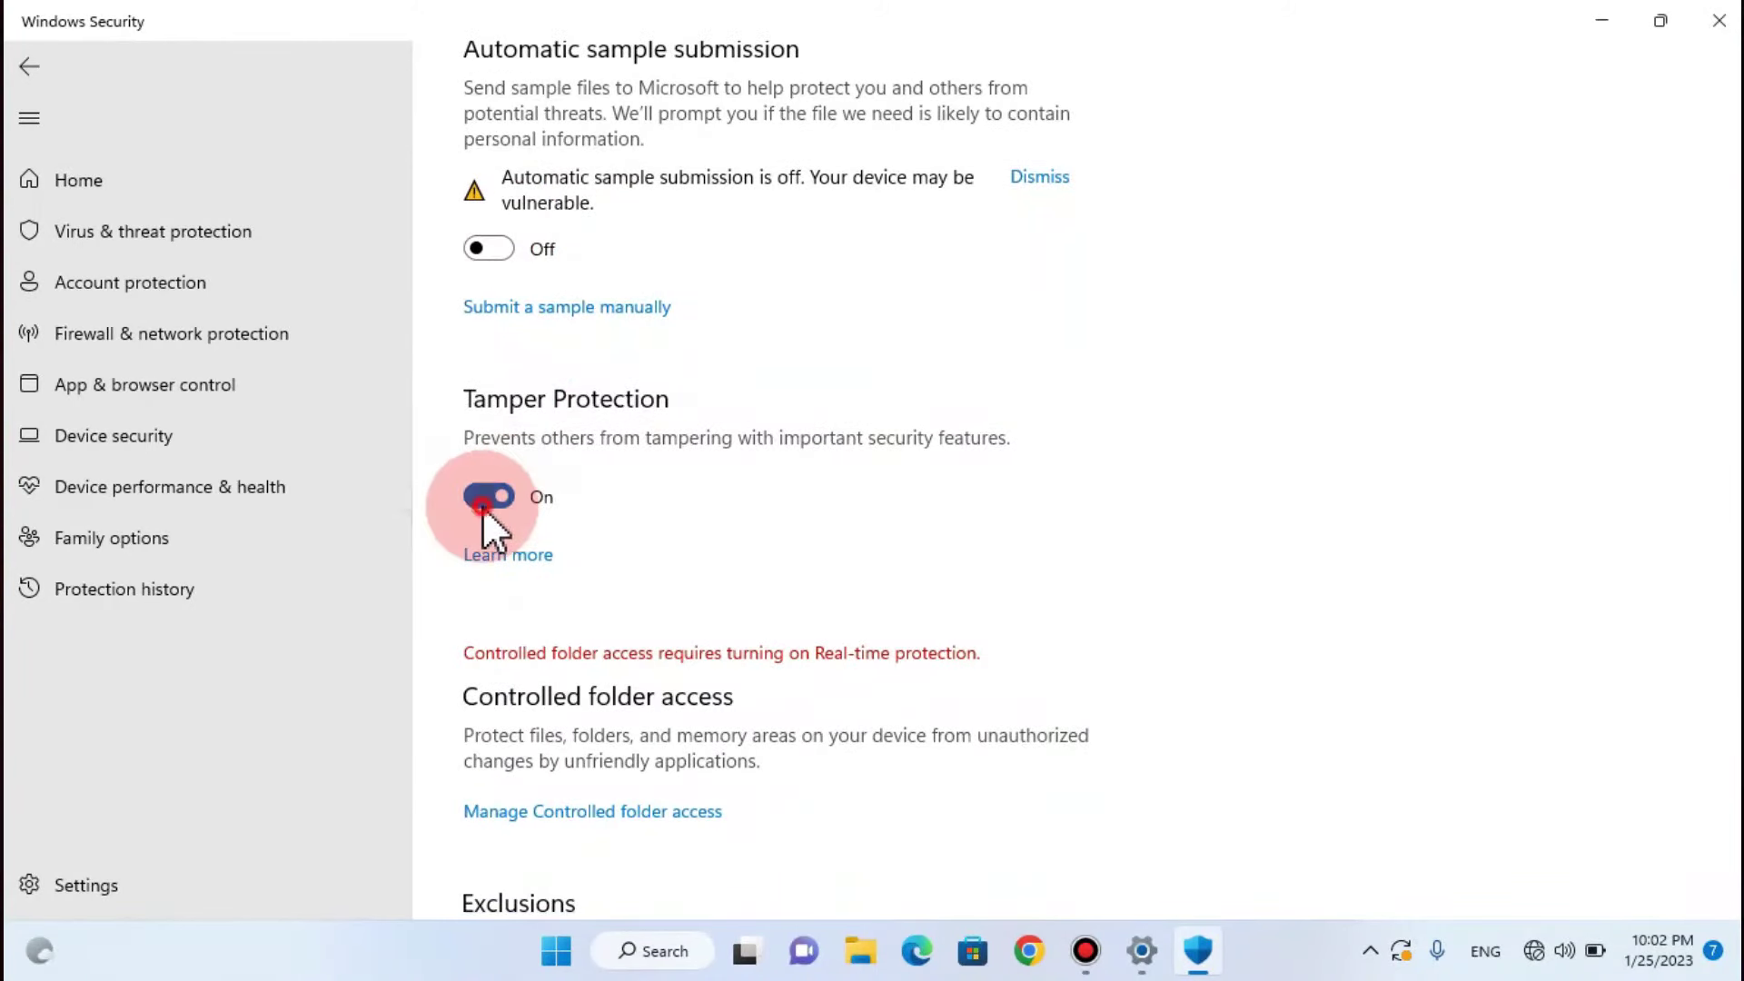
pyautogui.scroll(-2, 904, 553)
pyautogui.scroll(8, 923, 569)
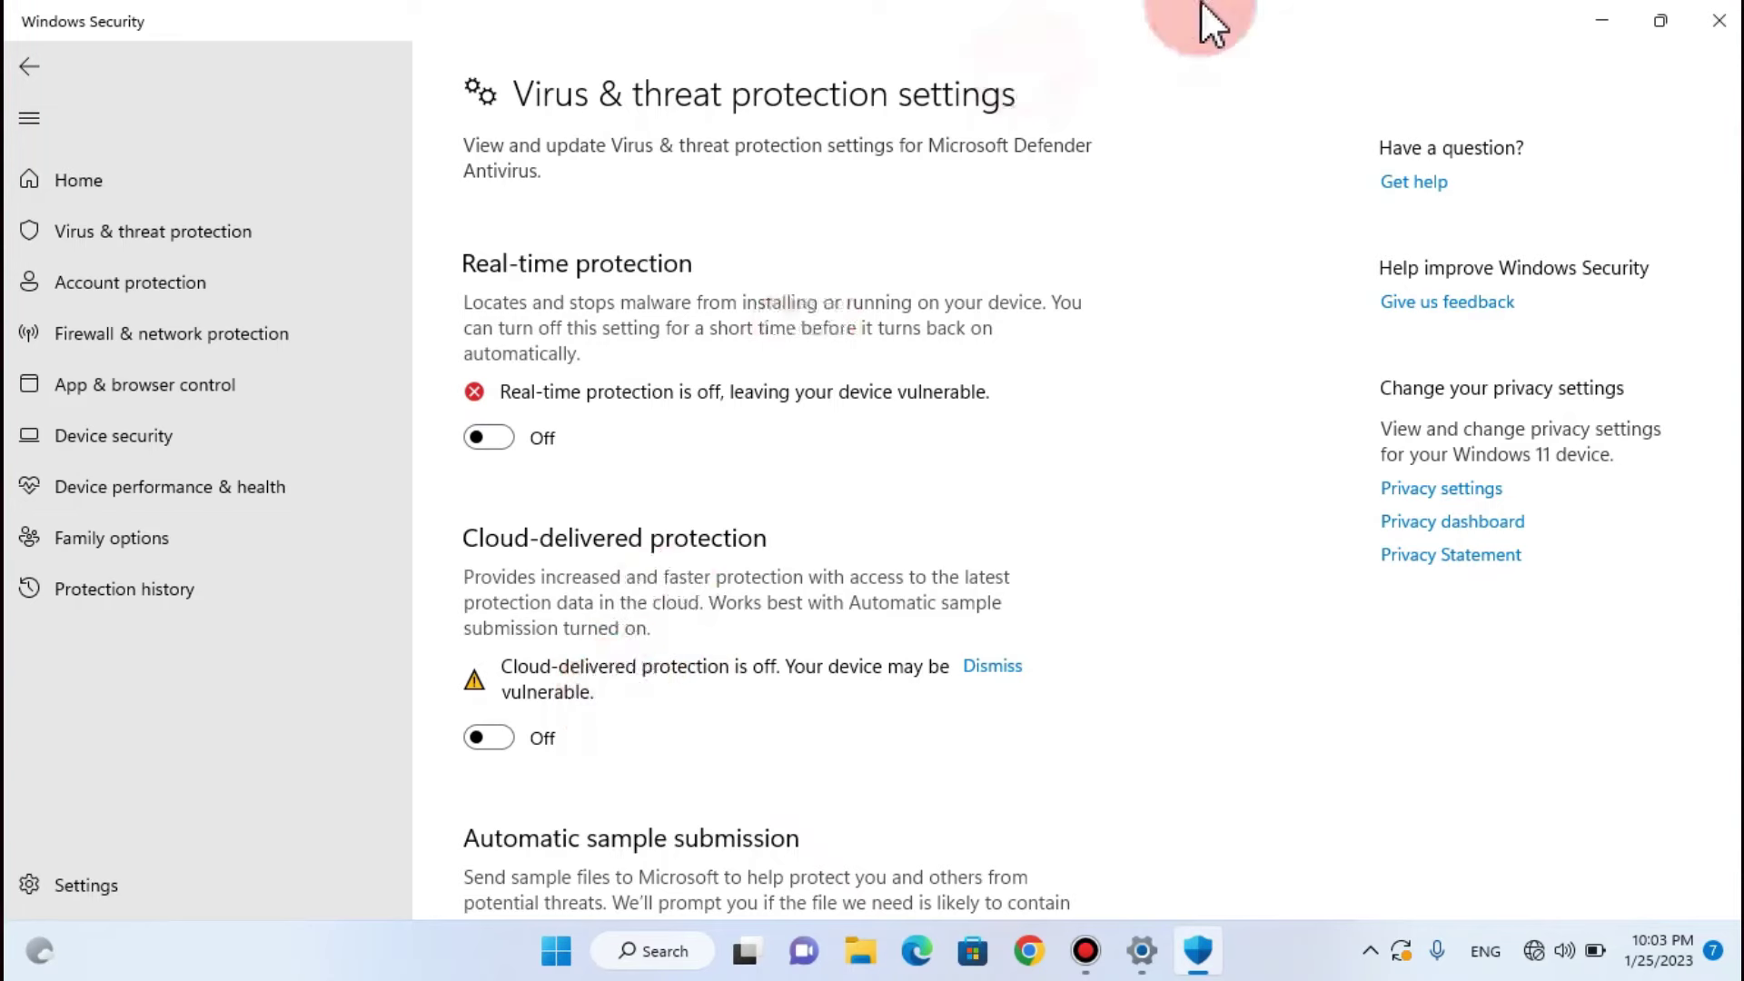
# Step: Close the Windows Security and Settings windows to return to the desktop
pyautogui.click(1720, 20)
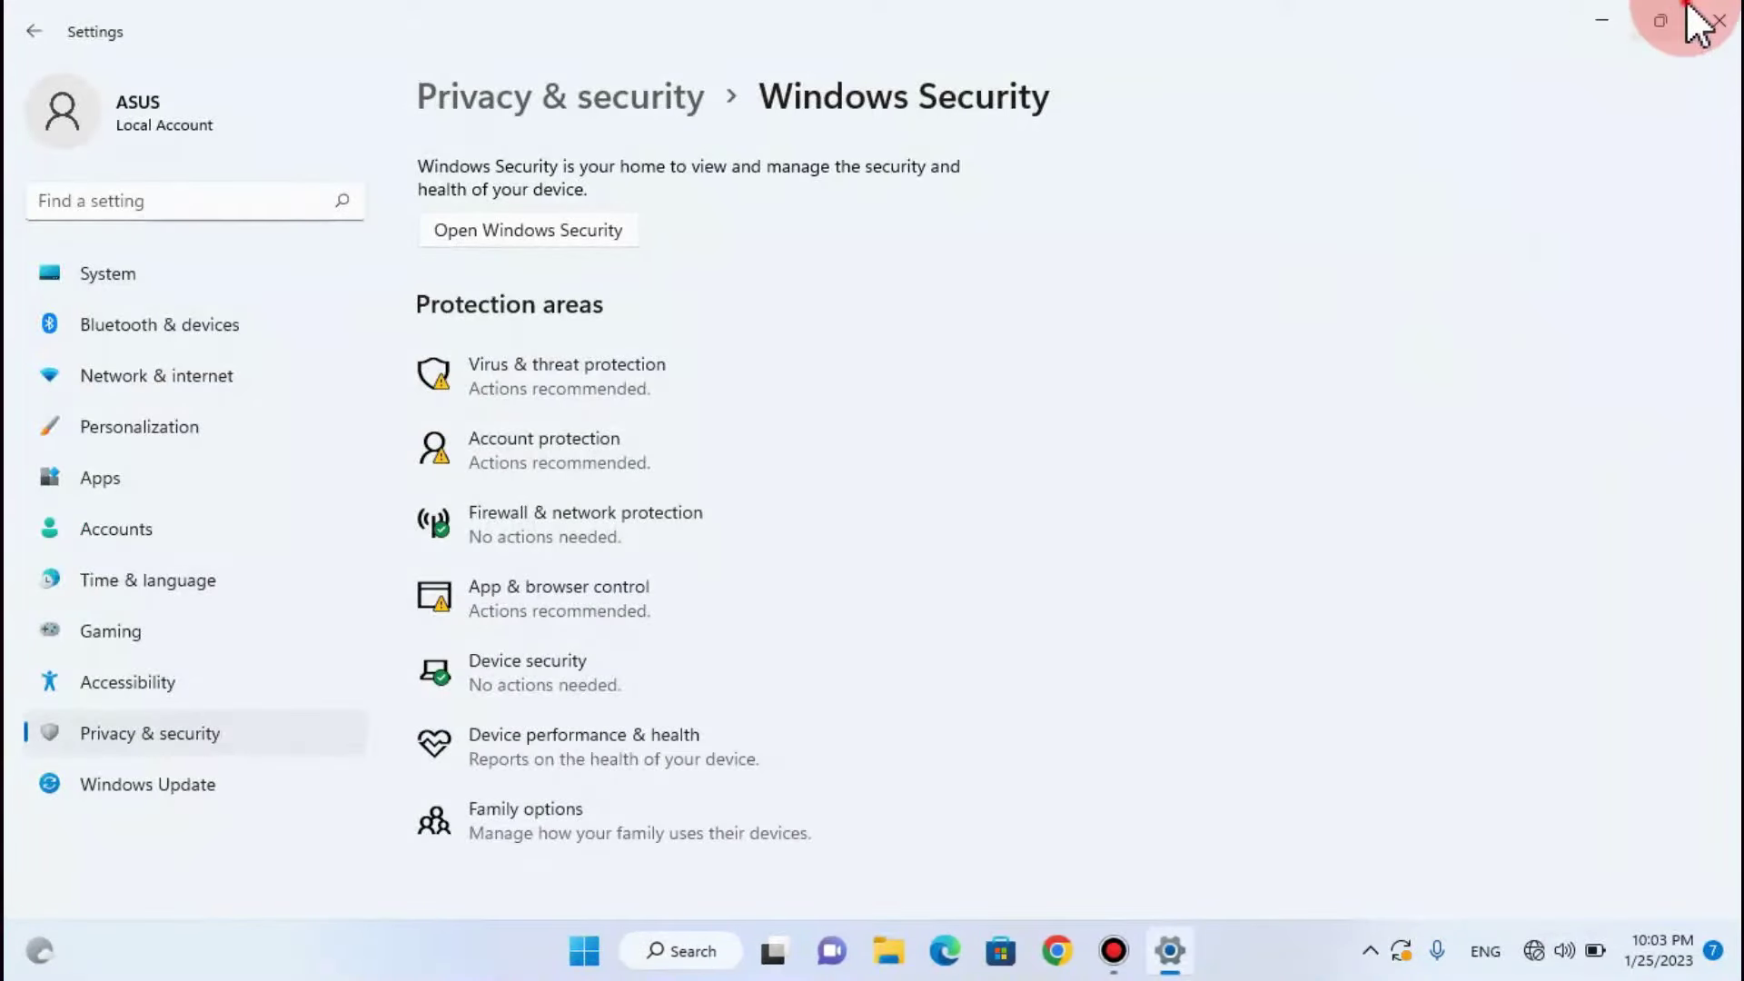
pyautogui.click(1656, 18)
pyautogui.click(1111, 104)
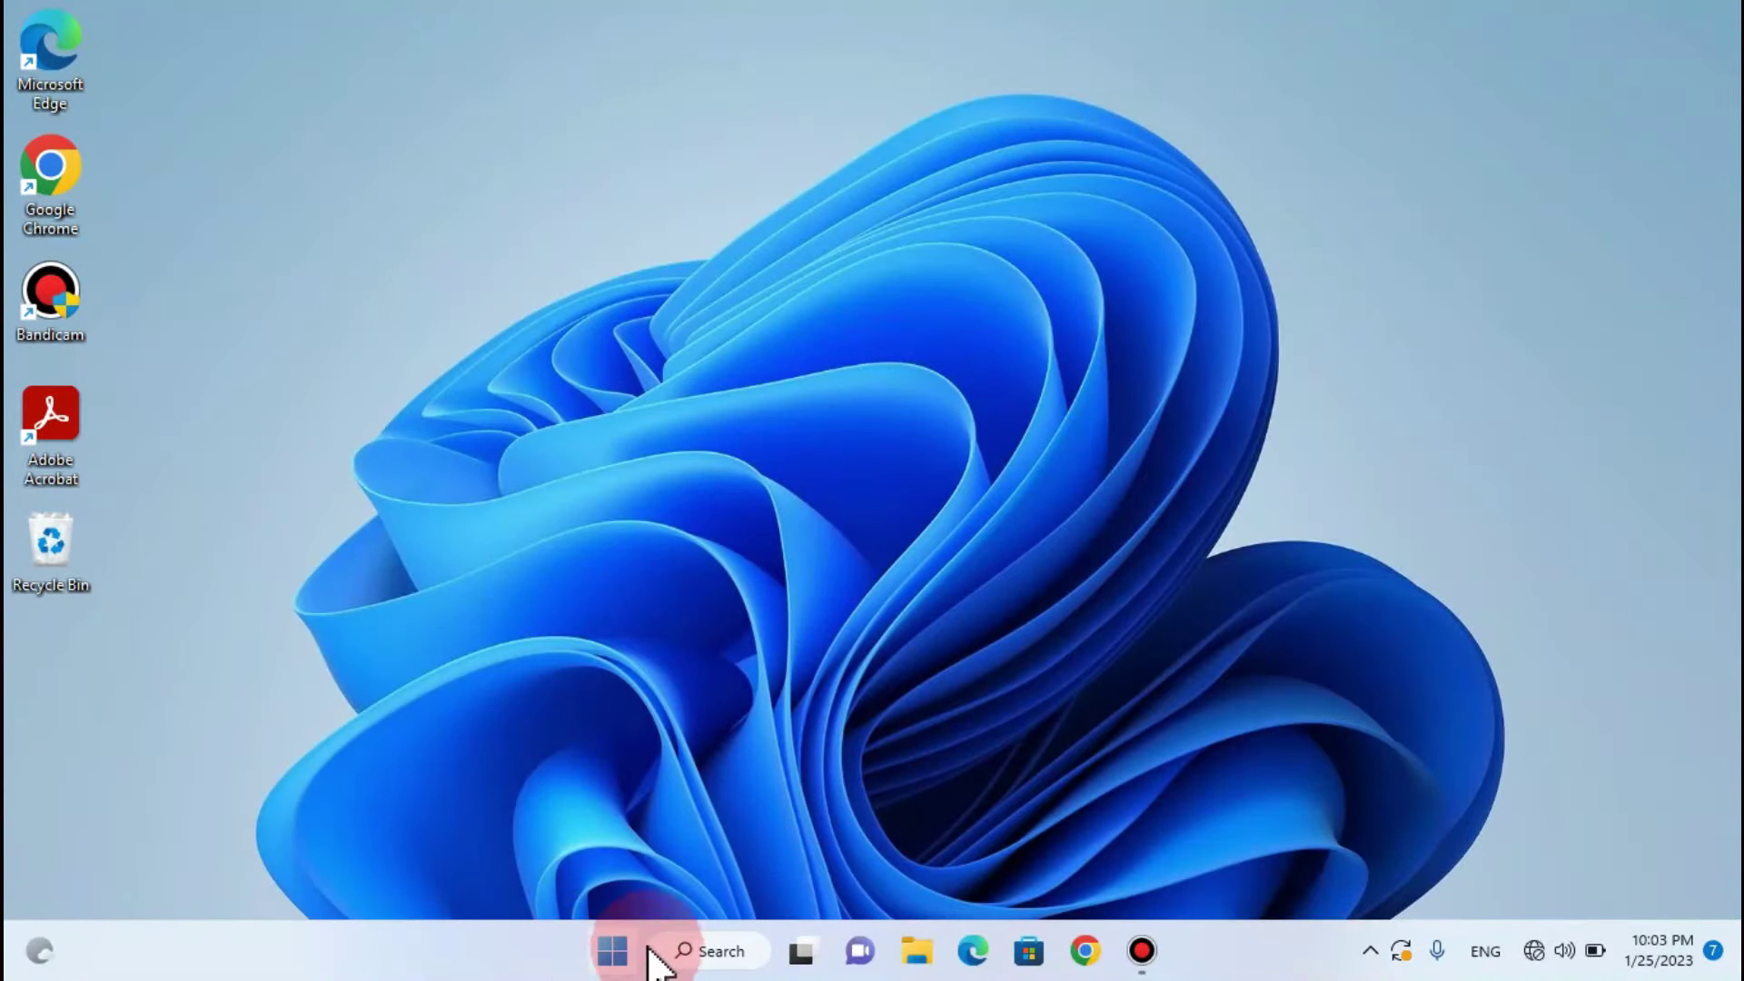
# Step: Reopen Windows Settings and go through Privacy & security and Windows Security to the management page for virus and threat protection settings
pyautogui.click(614, 950)
pyautogui.click(1077, 375)
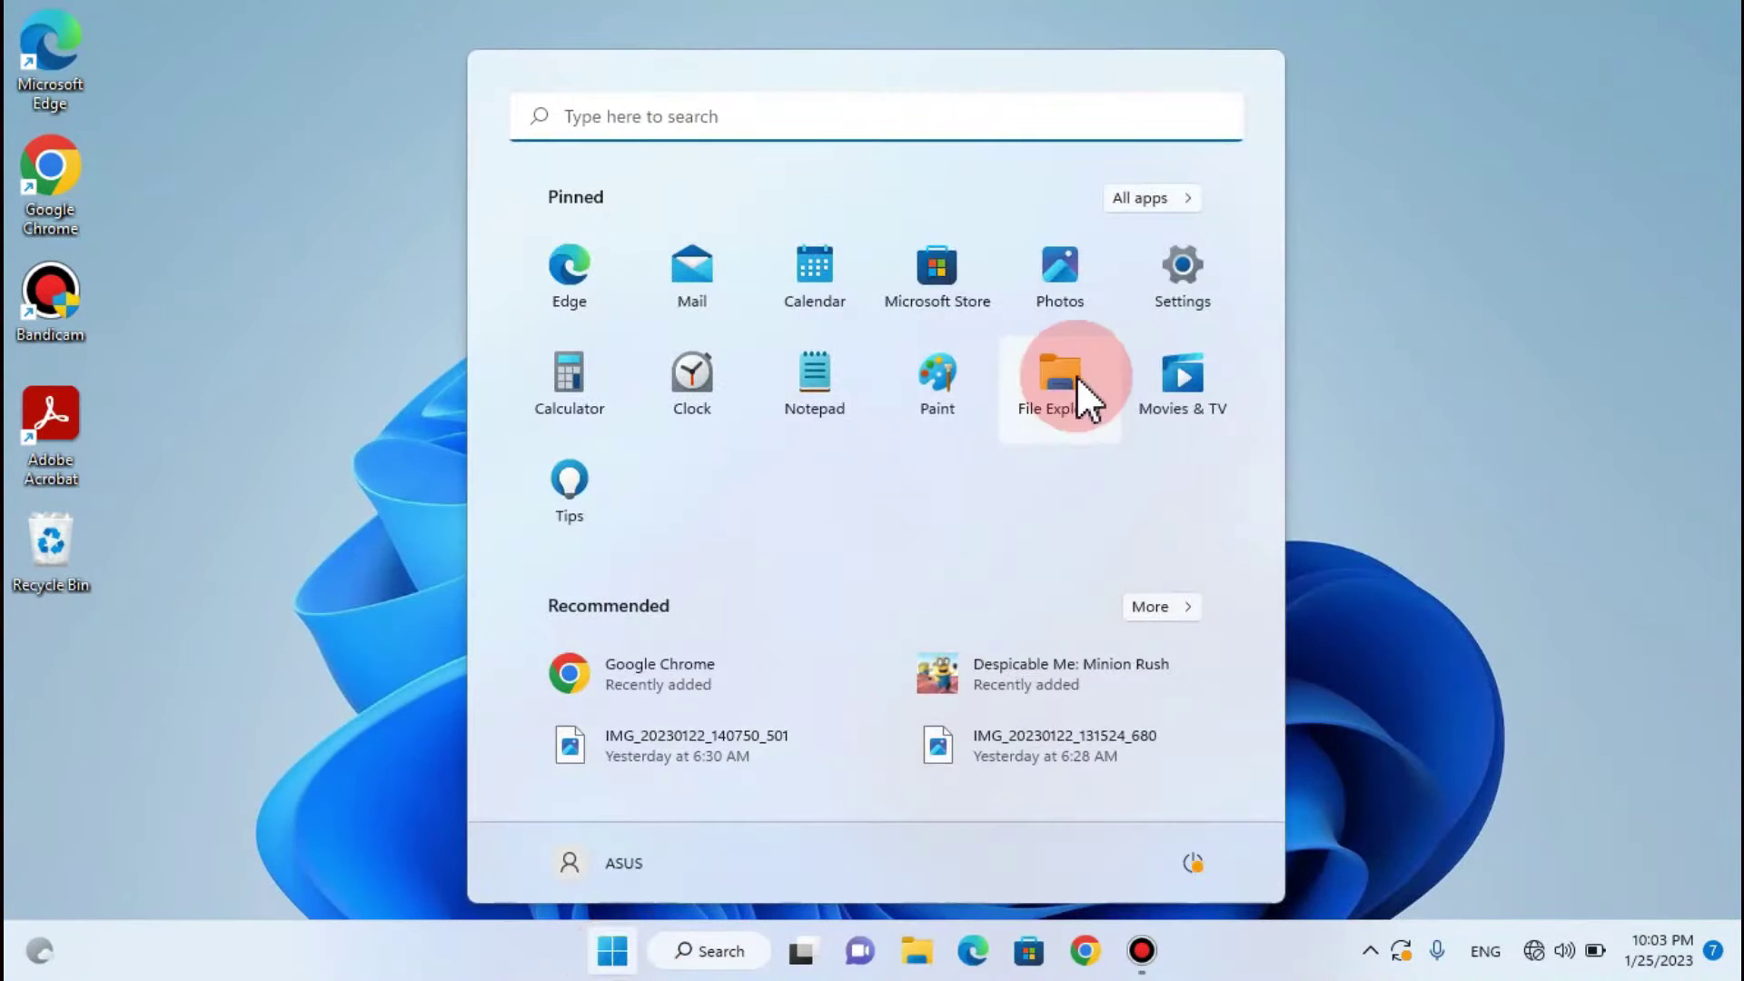
pyautogui.click(1194, 301)
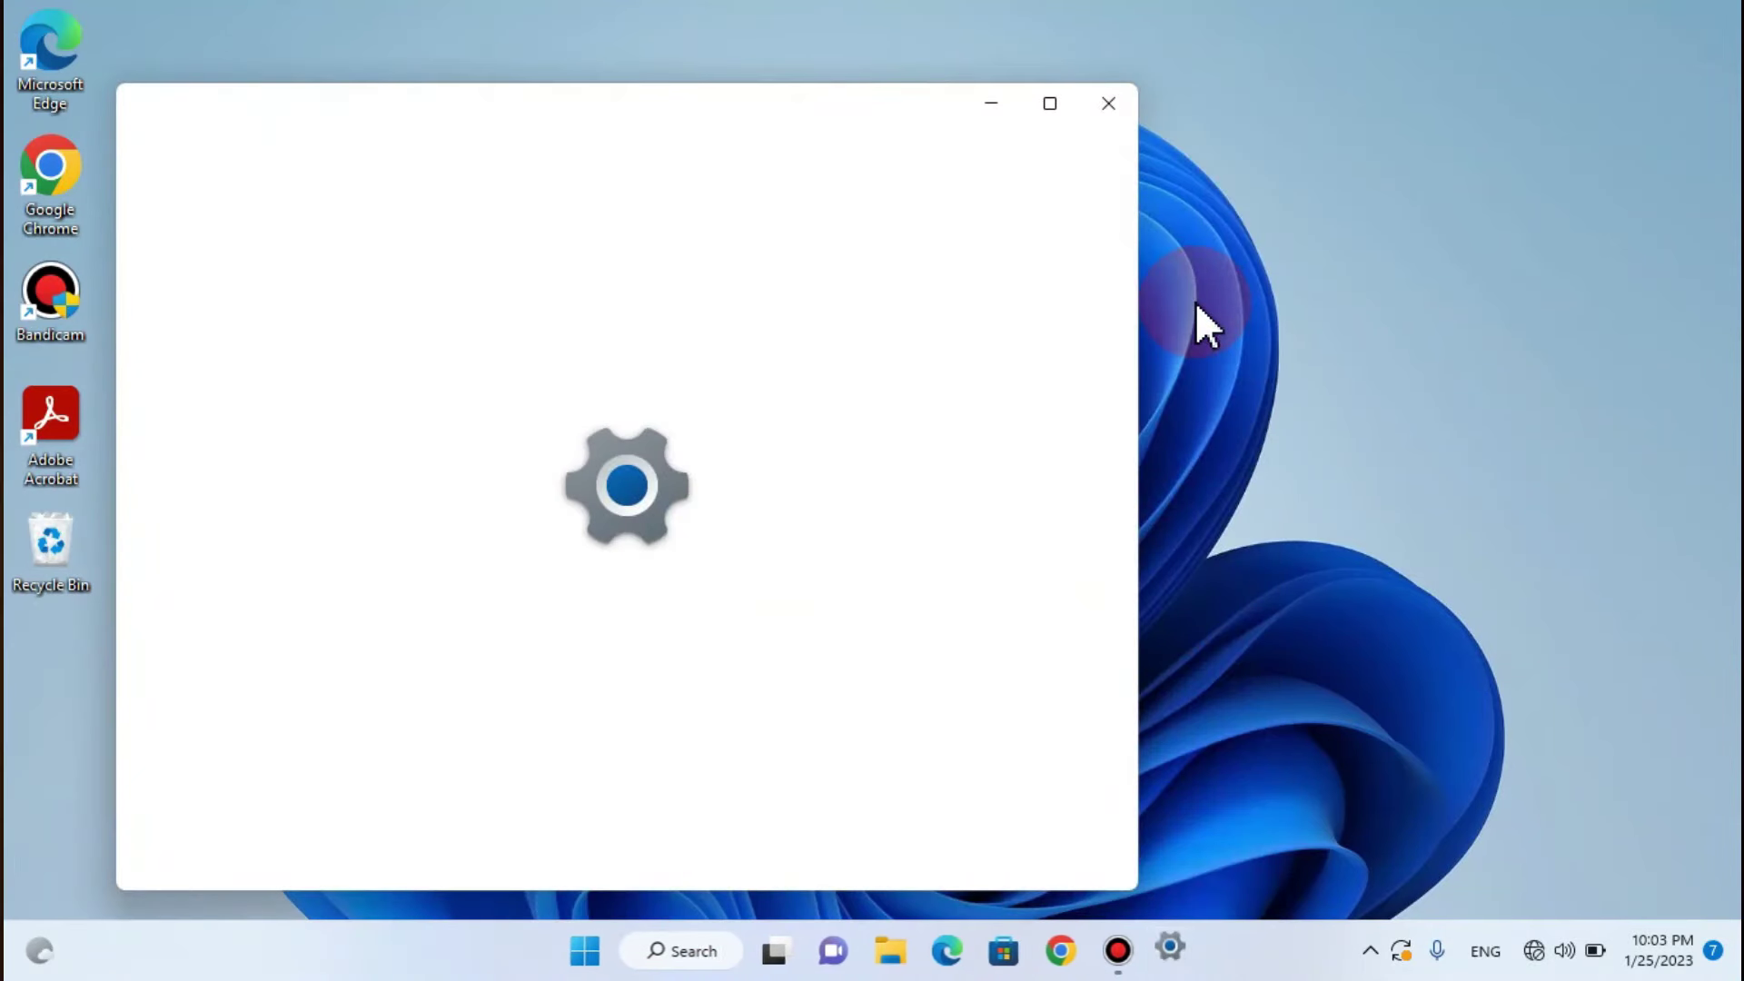
pyautogui.click(1054, 103)
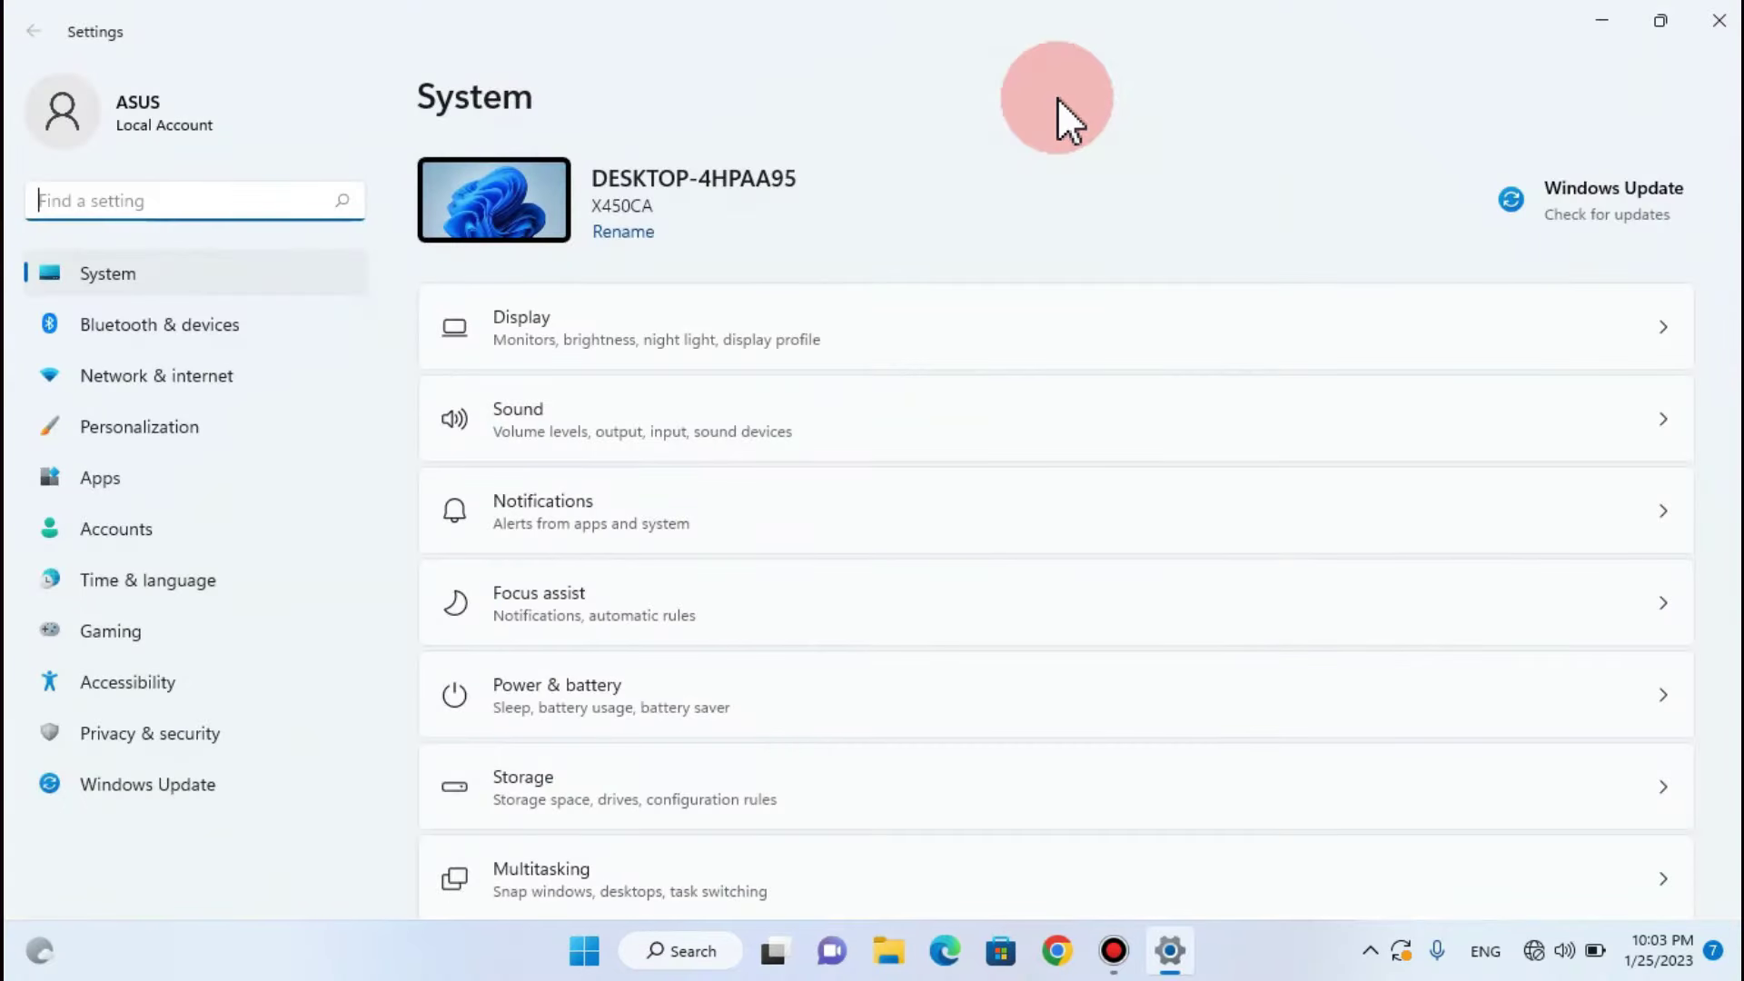
pyautogui.click(205, 725)
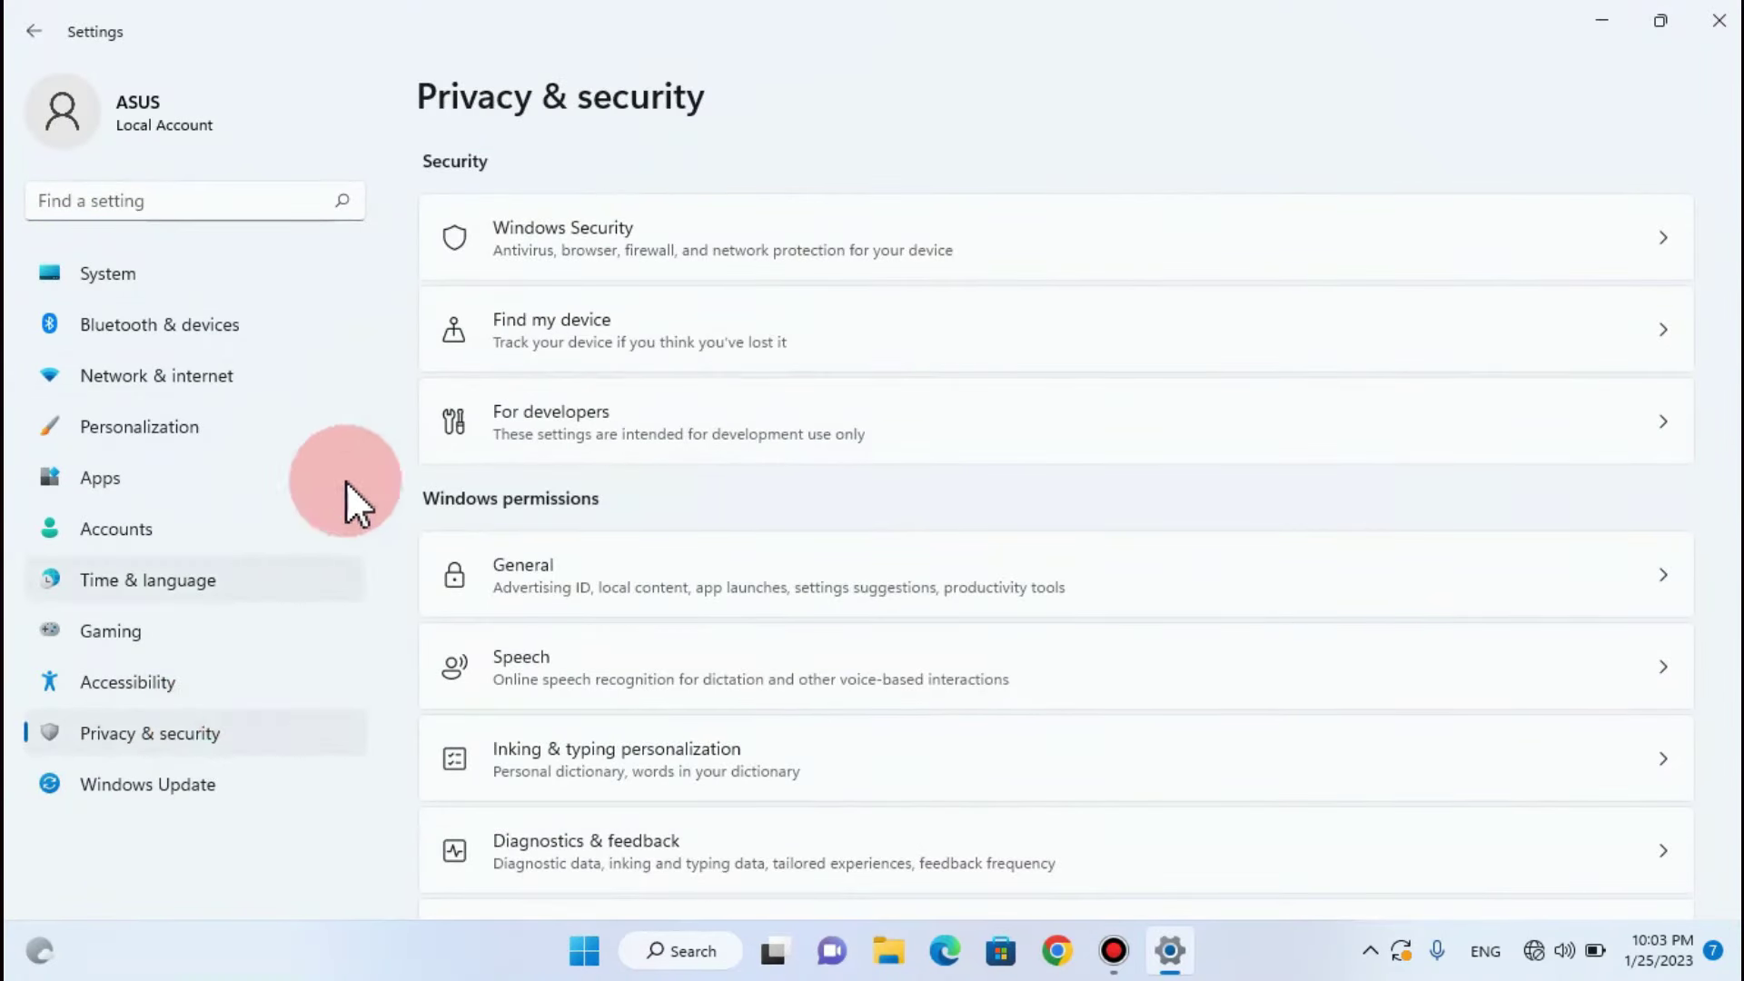
pyautogui.click(963, 236)
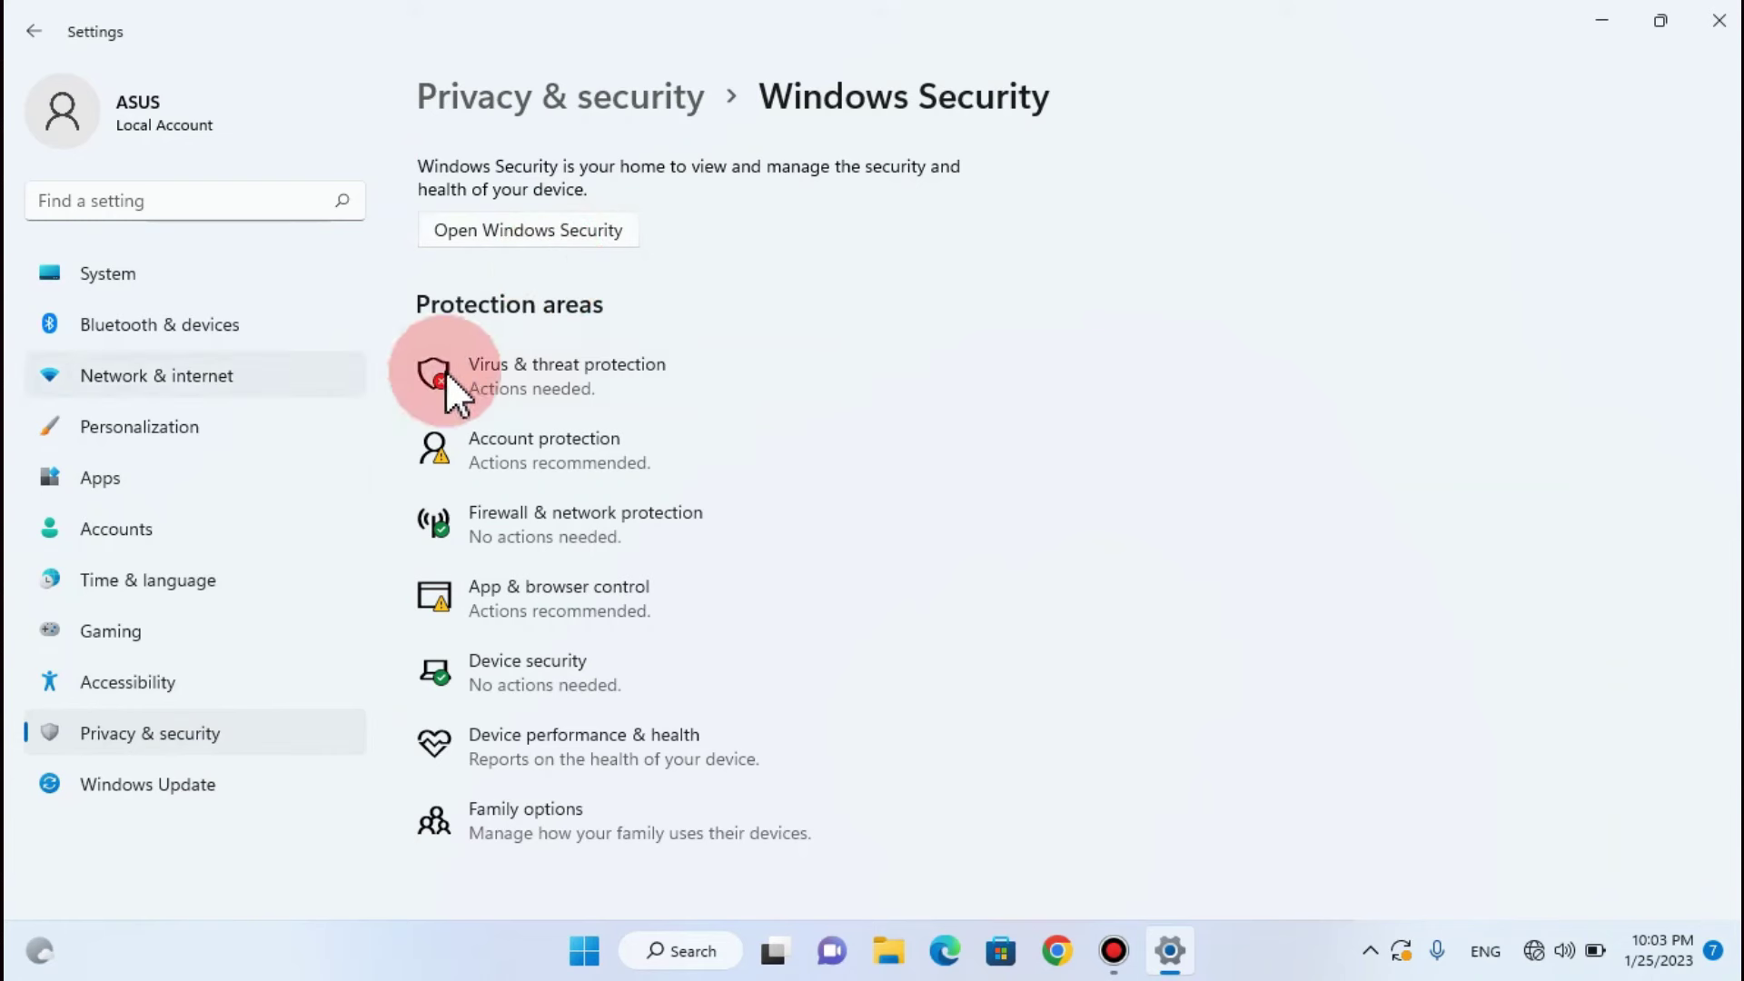
pyautogui.click(542, 371)
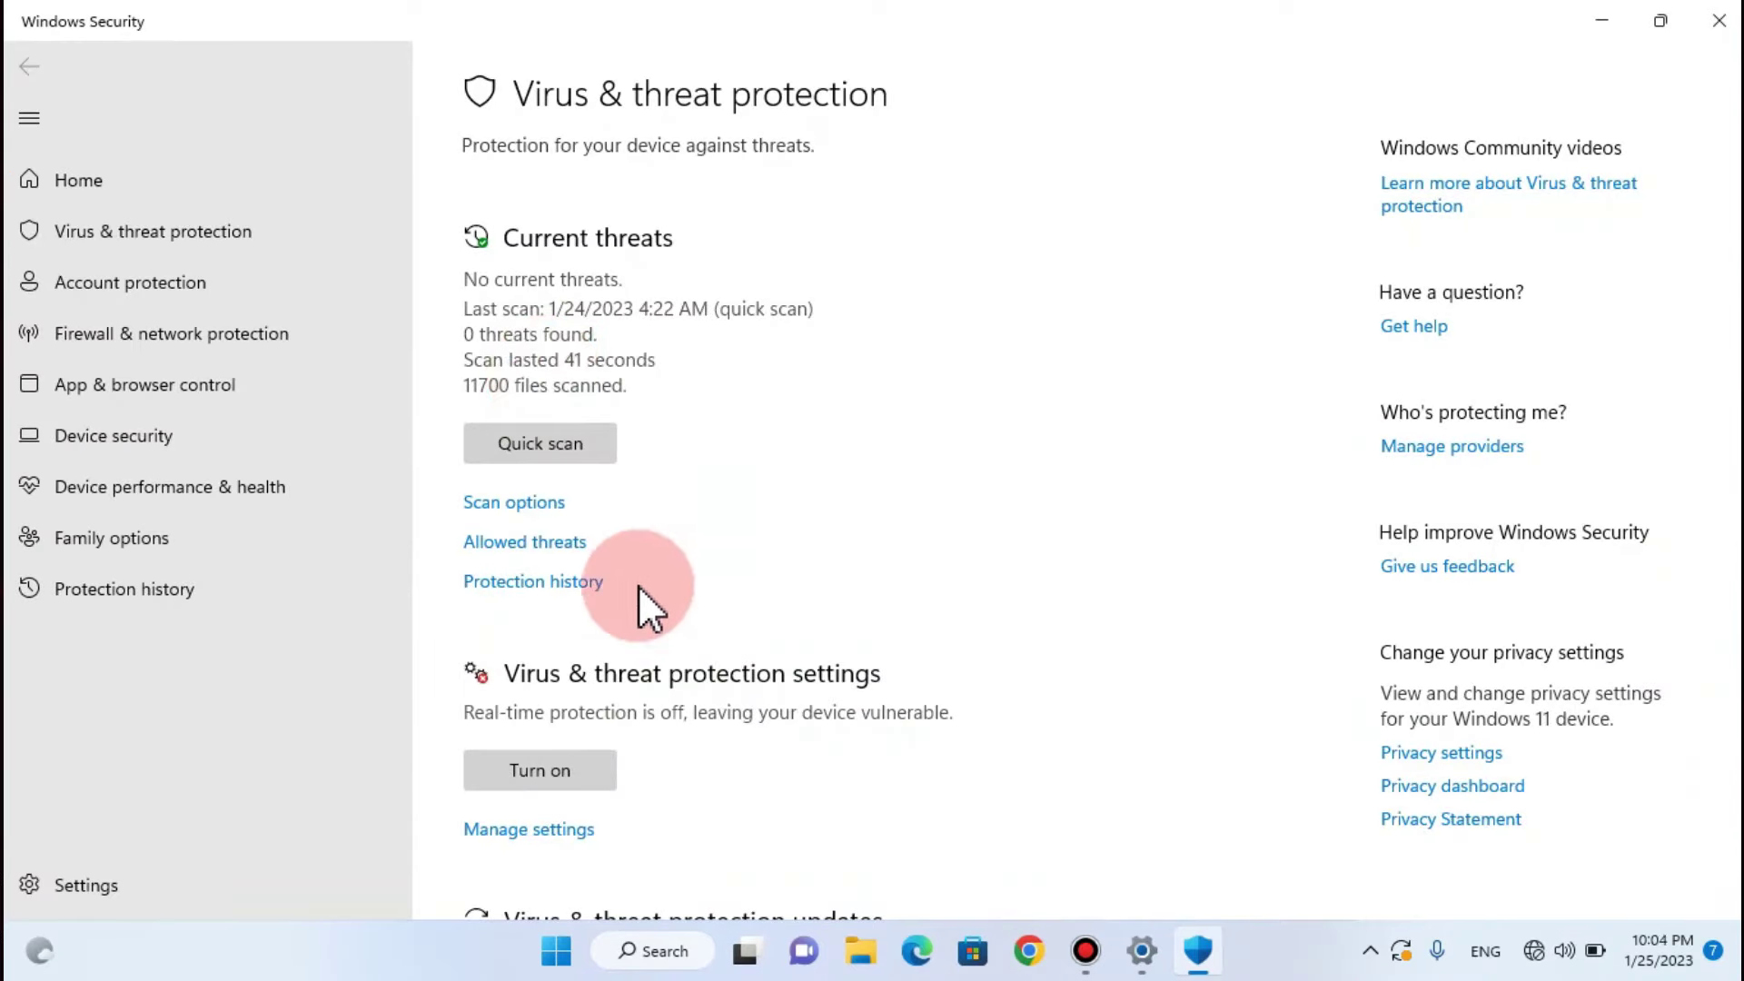
pyautogui.scroll(-5, 829, 607)
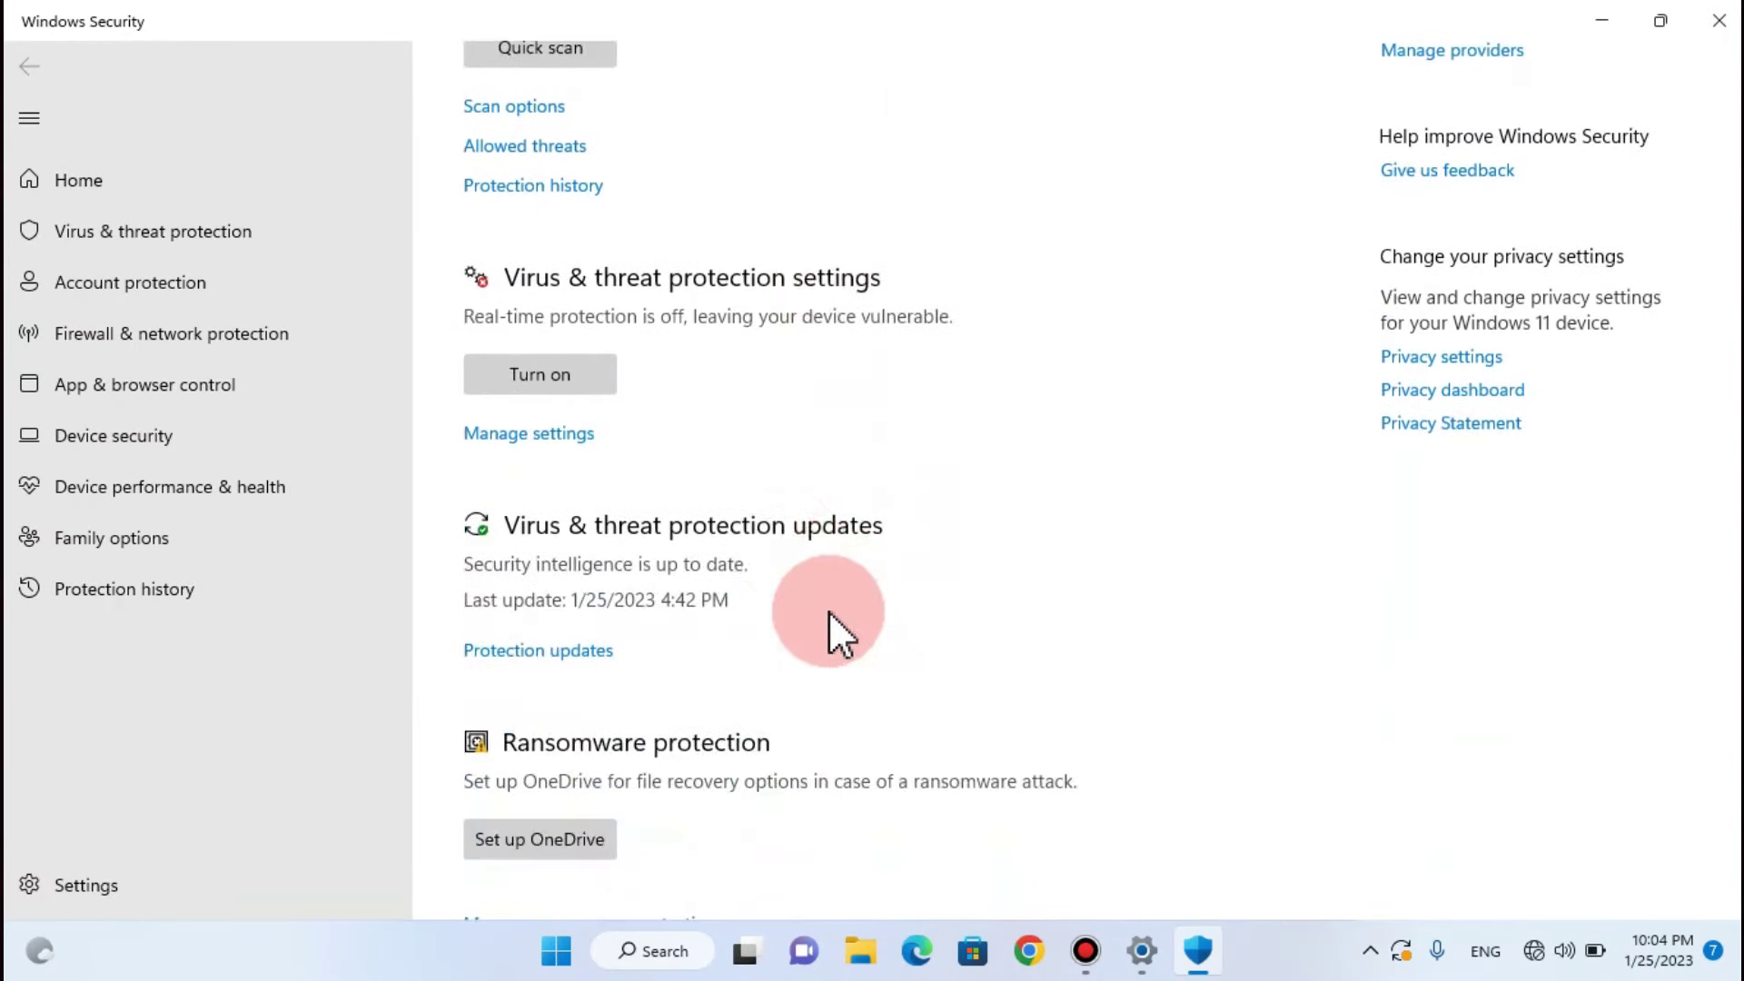
pyautogui.click(507, 434)
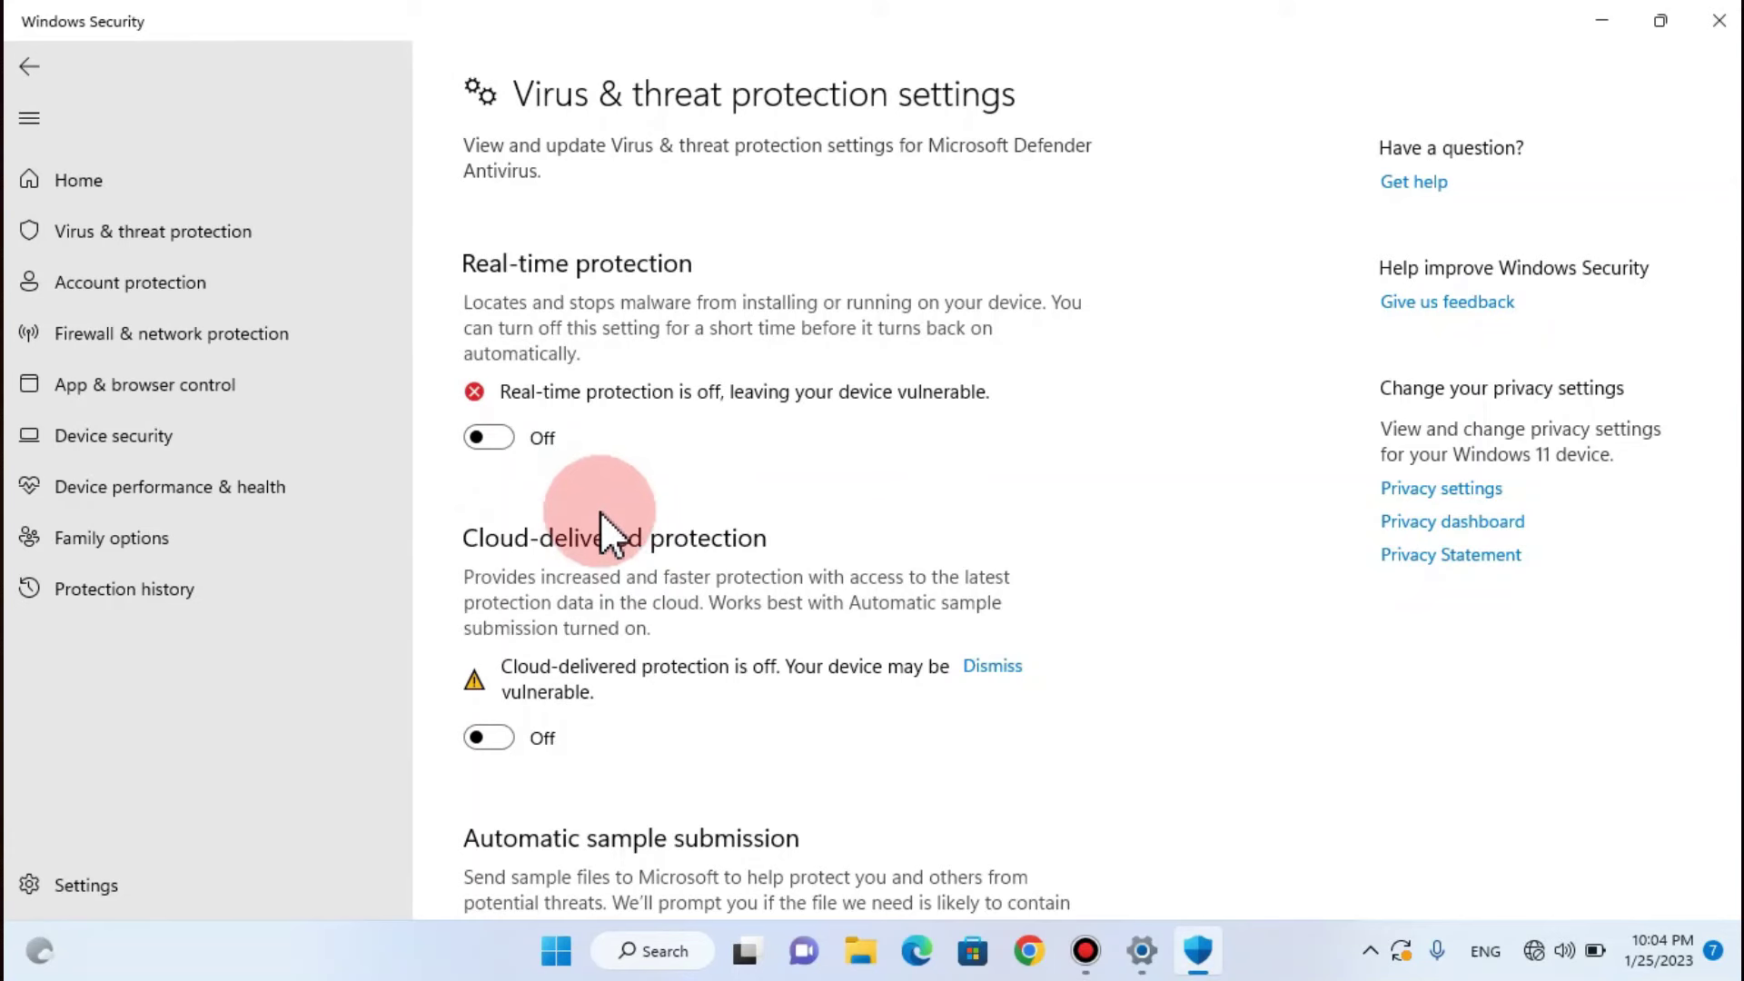
# Step: Switch Real-time protection on and back off
pyautogui.click(484, 440)
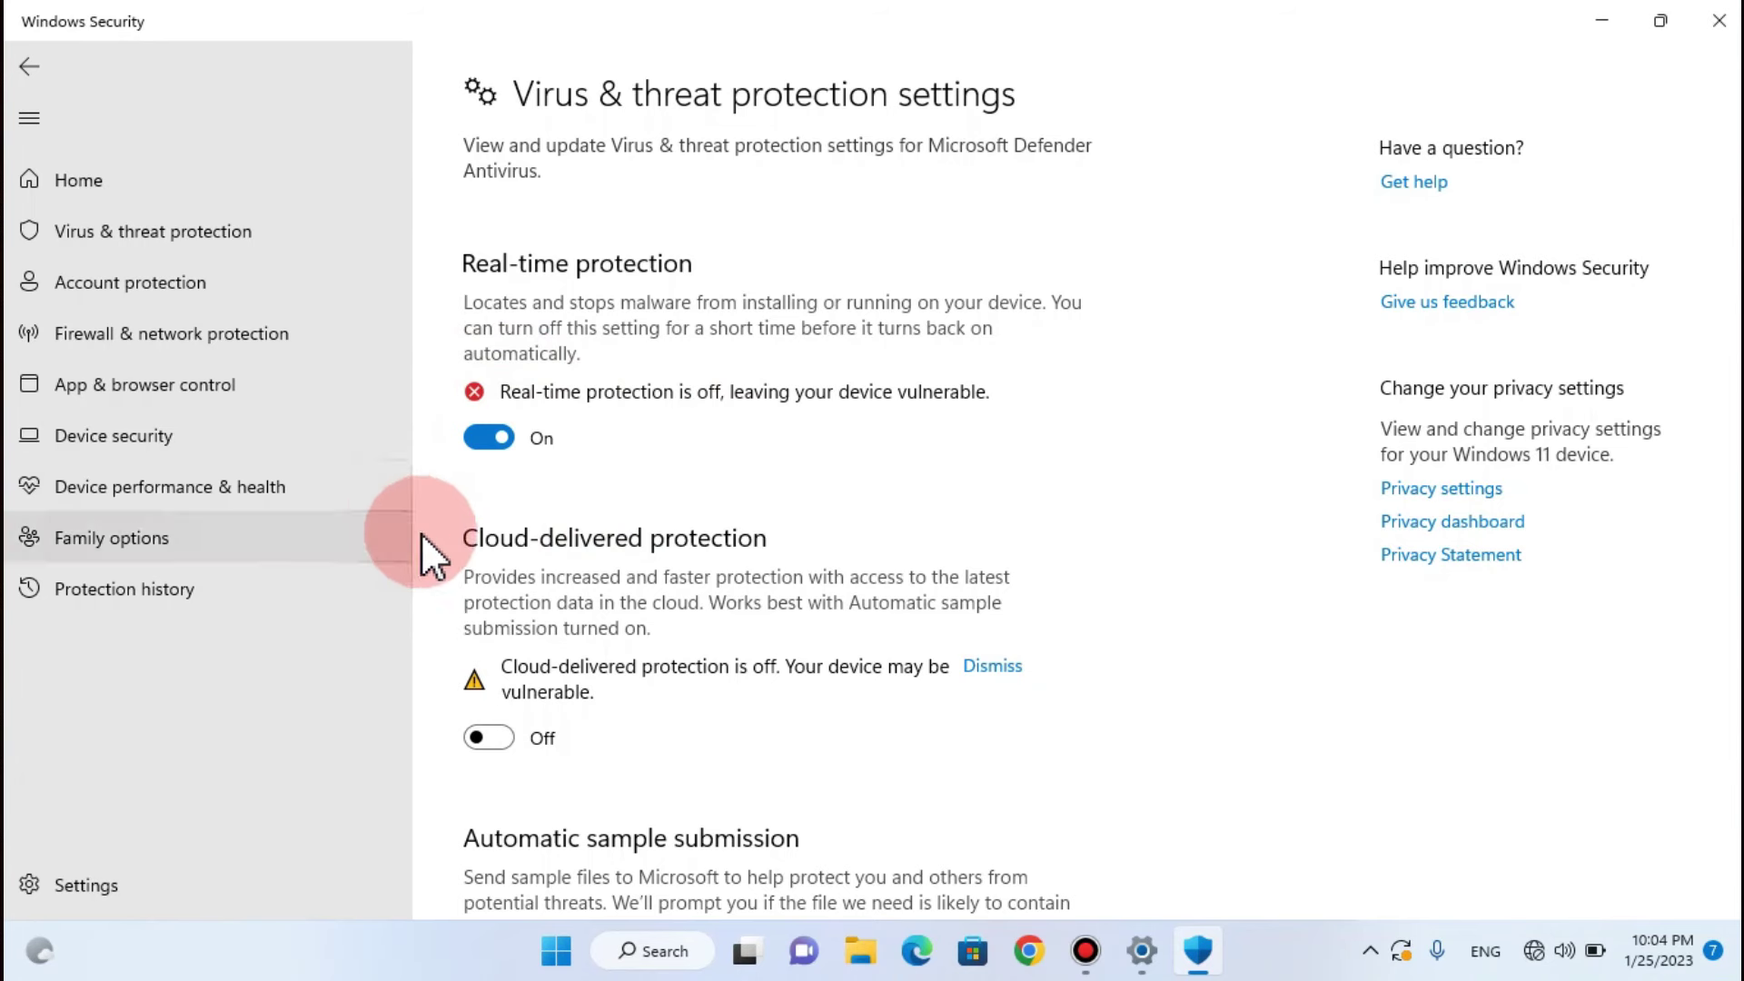
pyautogui.click(500, 442)
pyautogui.click(640, 437)
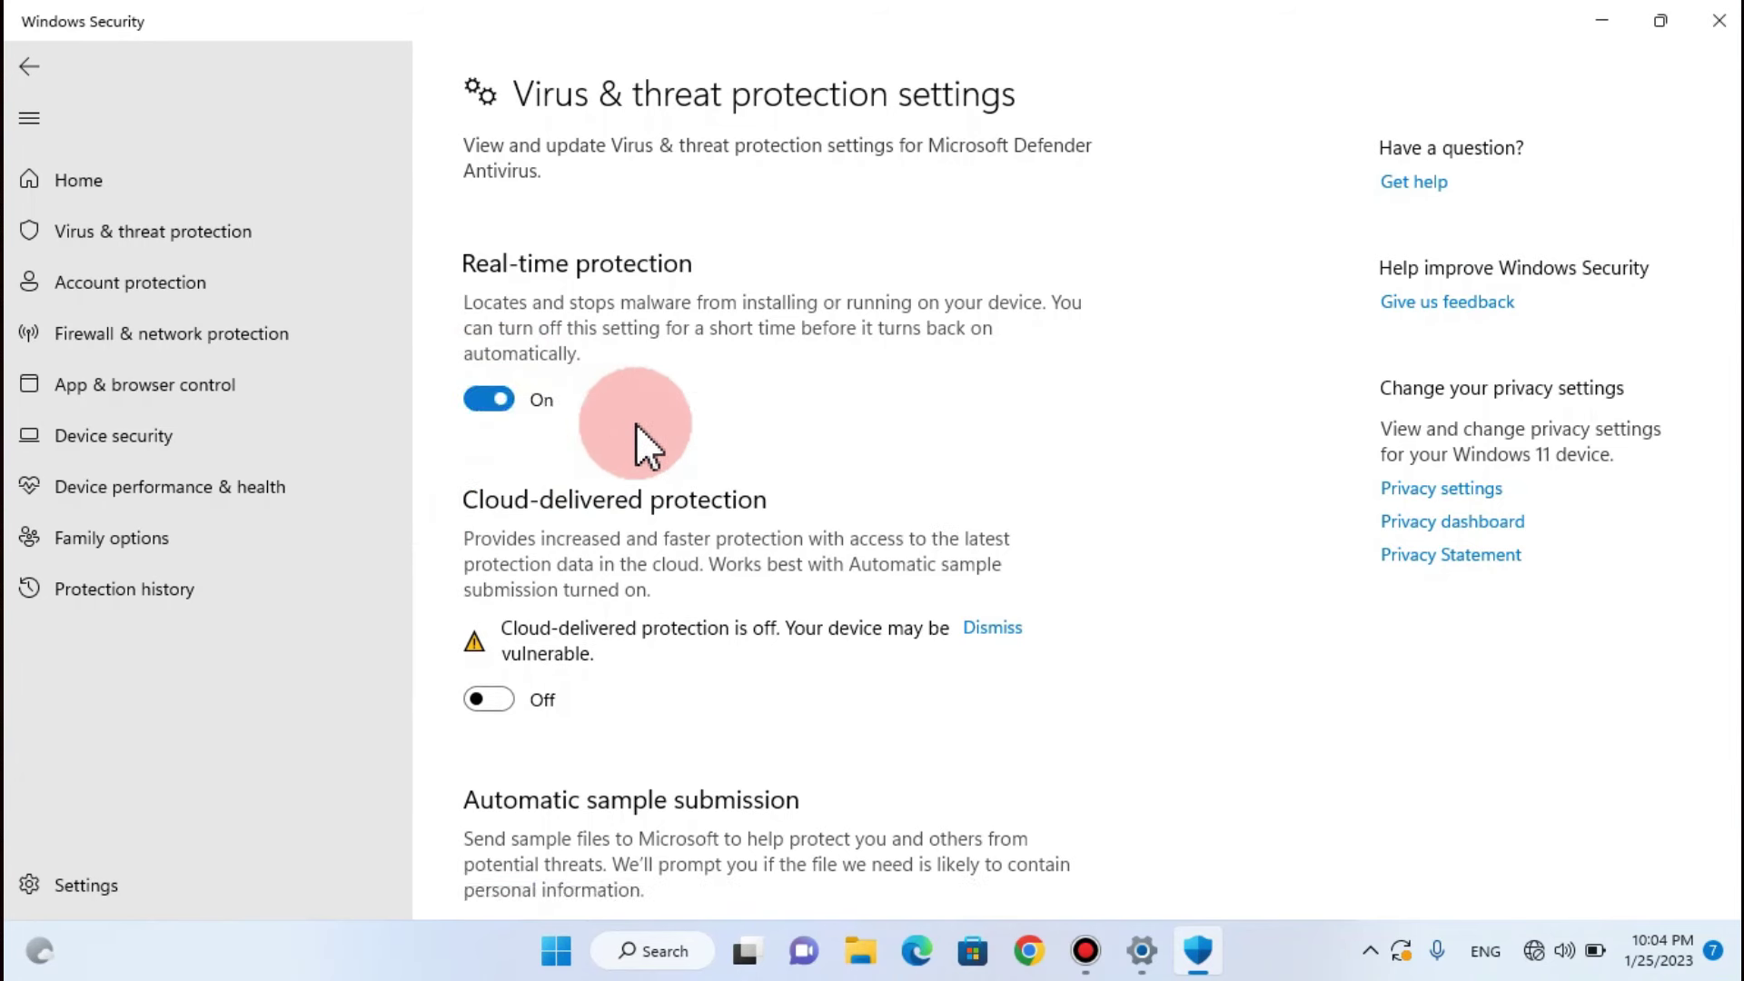
pyautogui.click(497, 400)
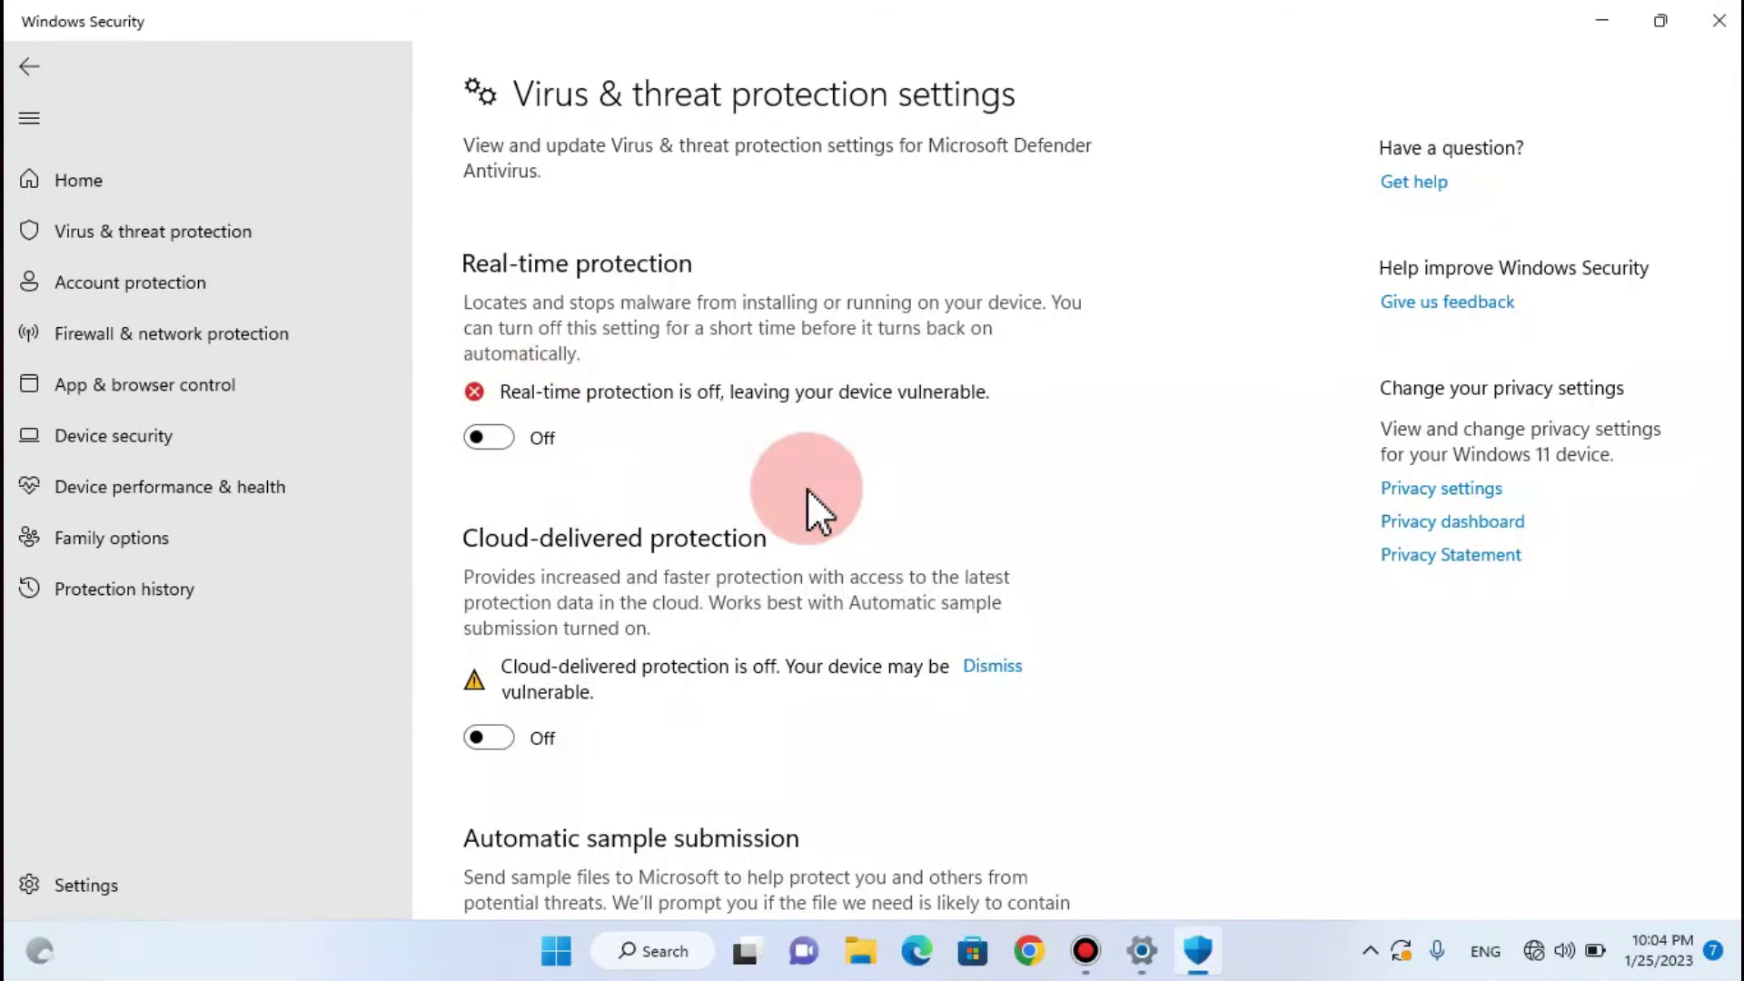